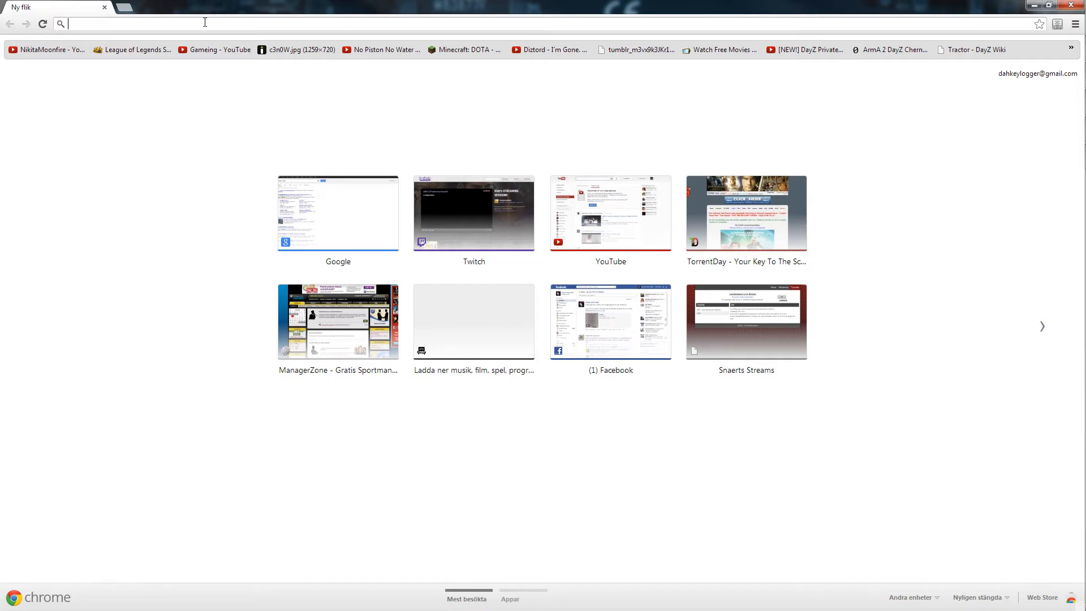
Step: Open the website obsproject.com
{"action": "type", "text": "onsp"}
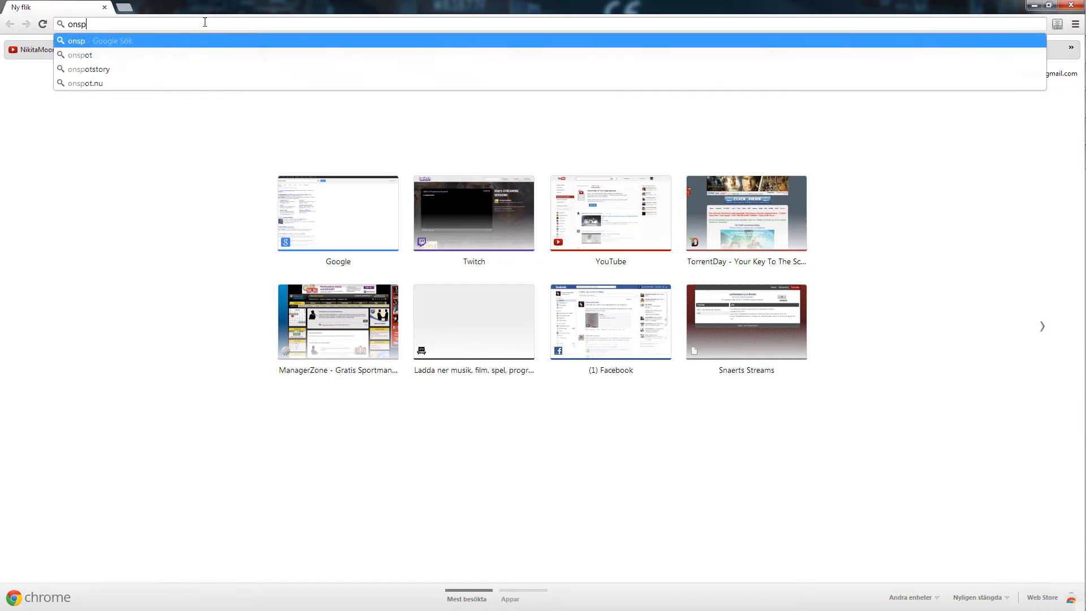
{"action": "key", "text": "BackSpace"}
{"action": "key", "text": "BackSpace"}
{"action": "key", "text": "BackSpace"}
{"action": "type", "text": "bsproject.com"}
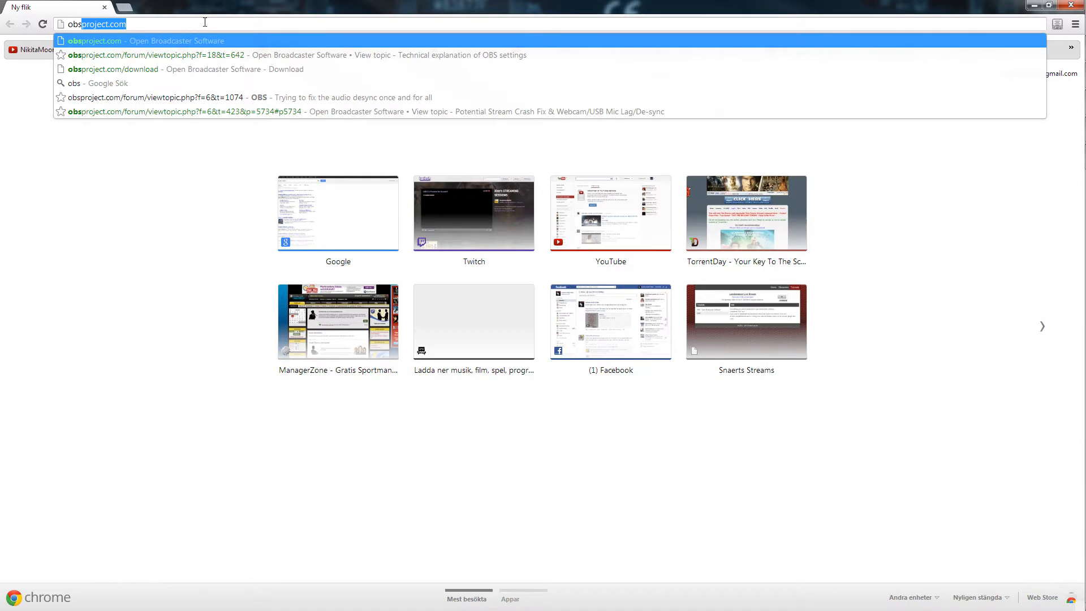
{"action": "key", "text": "Return"}
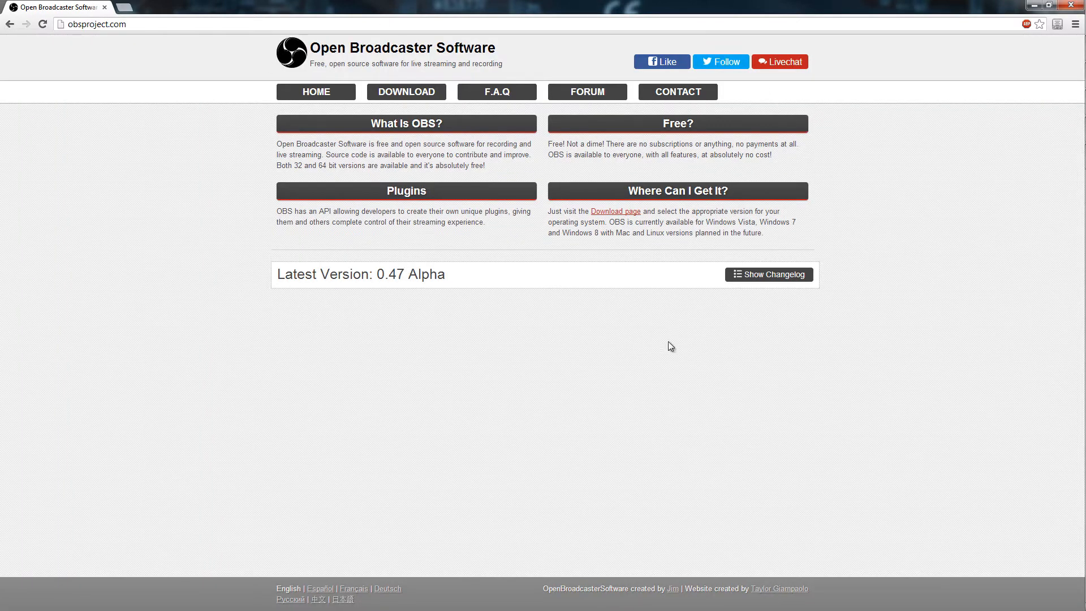
Step: Download the Stable 0.47 Alpha installer from the site's download page
{"action": "left_click", "coordinate": [418, 96]}
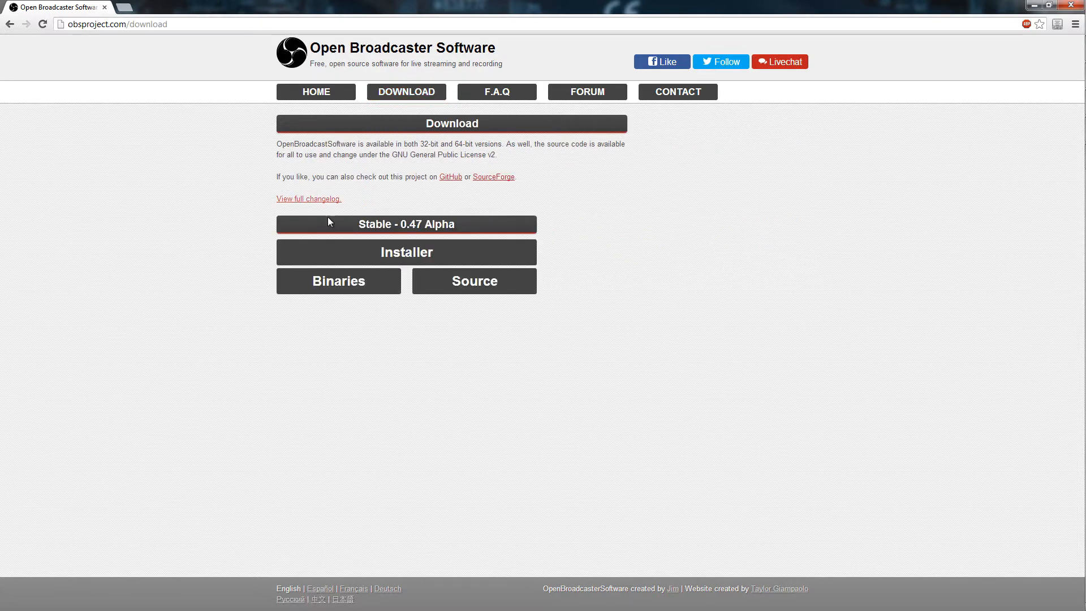
{"action": "left_click", "coordinate": [379, 249]}
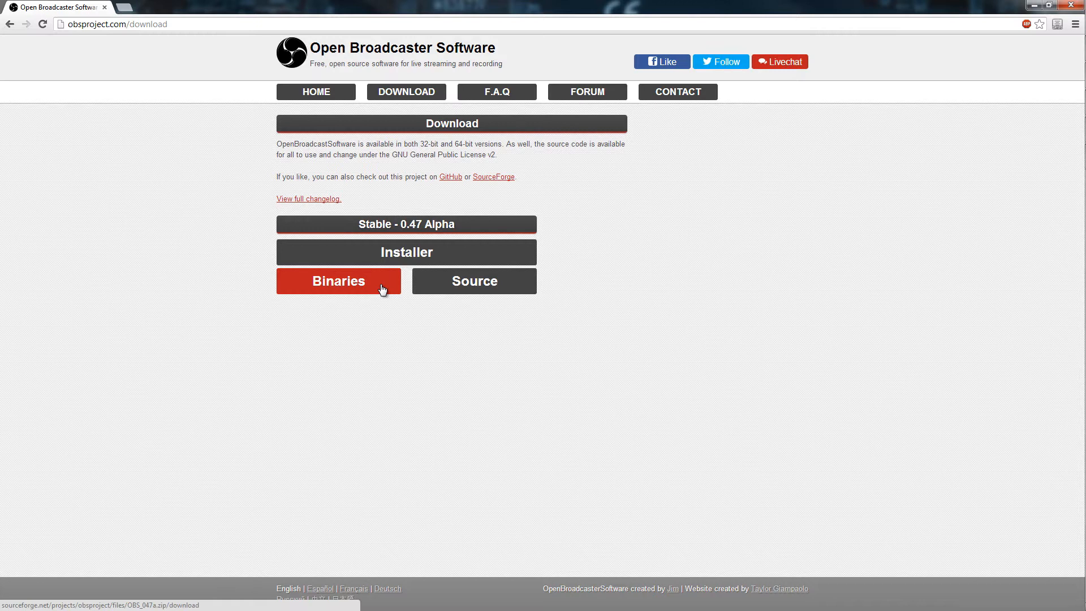
{"action": "left_click", "coordinate": [469, 253]}
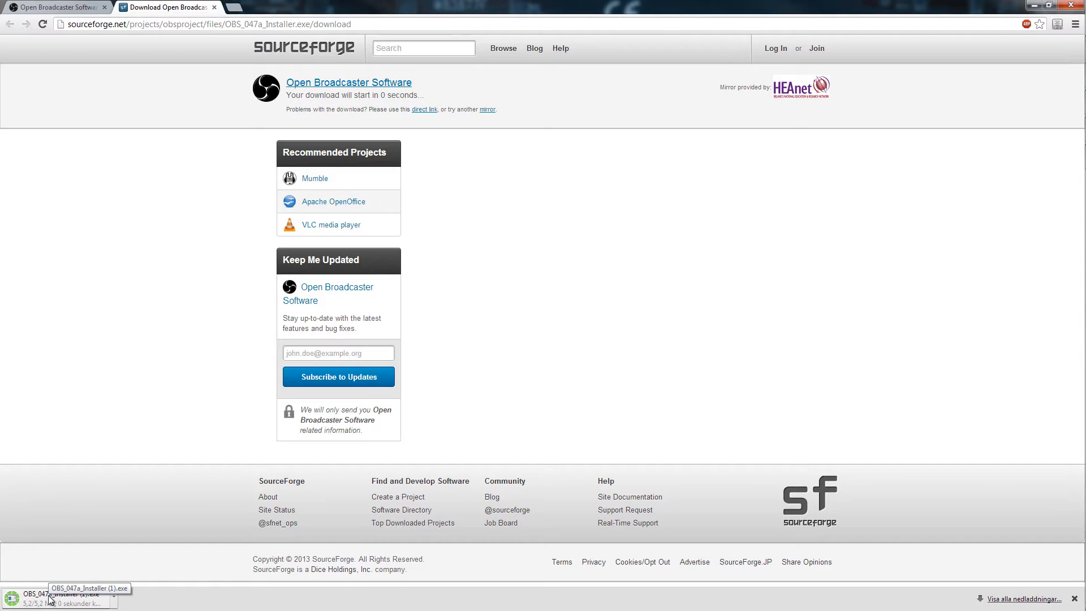
Step: Run the downloaded OBS_047a_Installer and proceed through setup to the choice of install location
{"action": "left_click", "coordinate": [50, 597]}
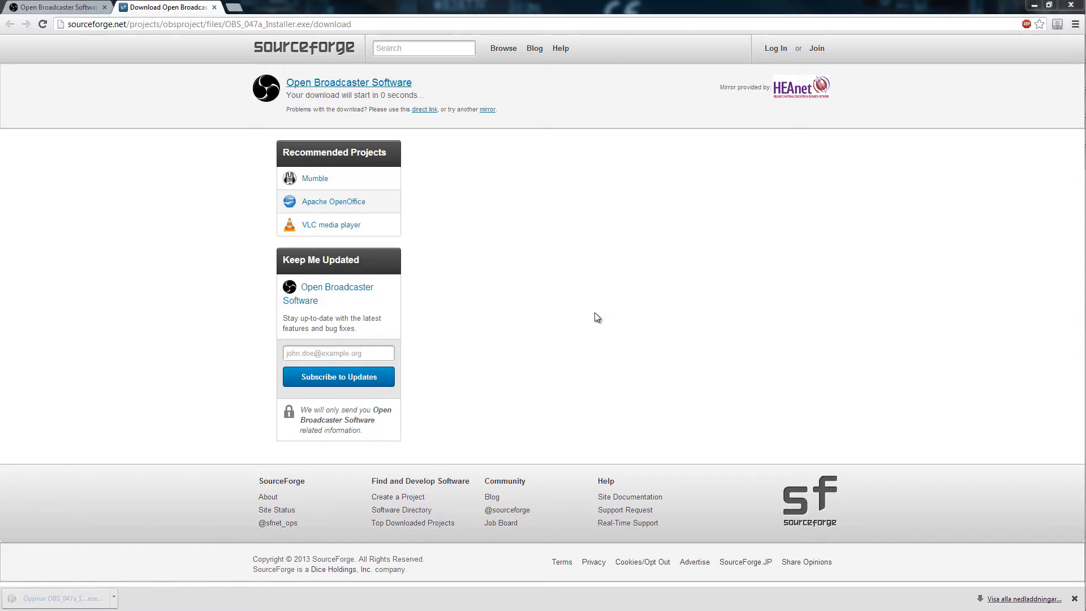
{"action": "left_click", "coordinate": [605, 400]}
{"action": "left_click", "coordinate": [607, 401]}
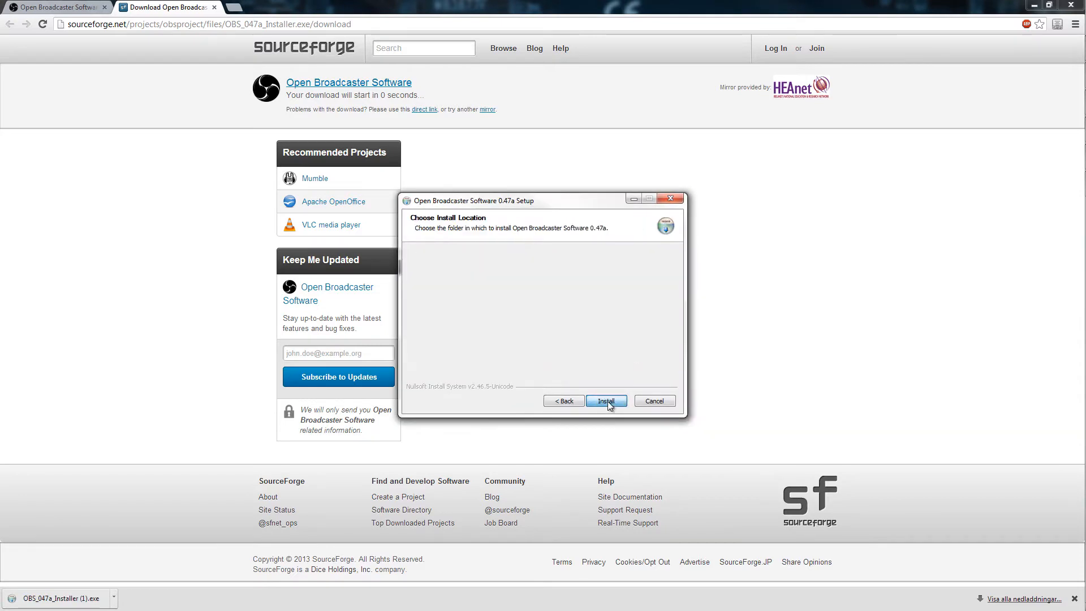
Step: Install Open Broadcaster Software 0.47a in the OBS Tuts folder under My Documents and launch it on finishing setup
{"action": "left_click", "coordinate": [537, 334]}
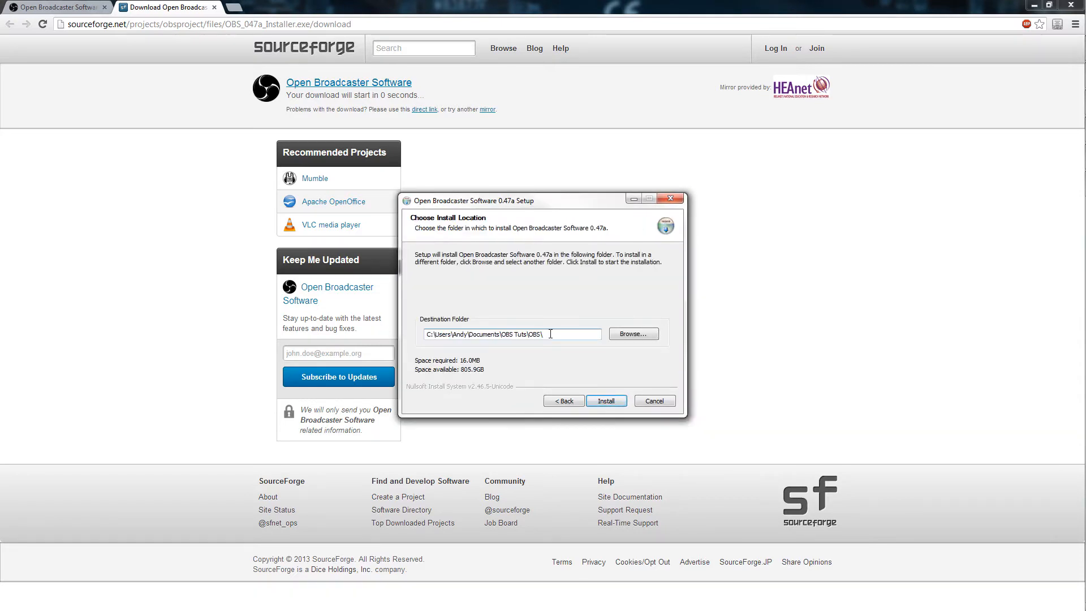
{"action": "left_click_drag", "start_coordinate": [537, 335], "coordinate": [392, 339]}
{"action": "left_click", "coordinate": [653, 339]}
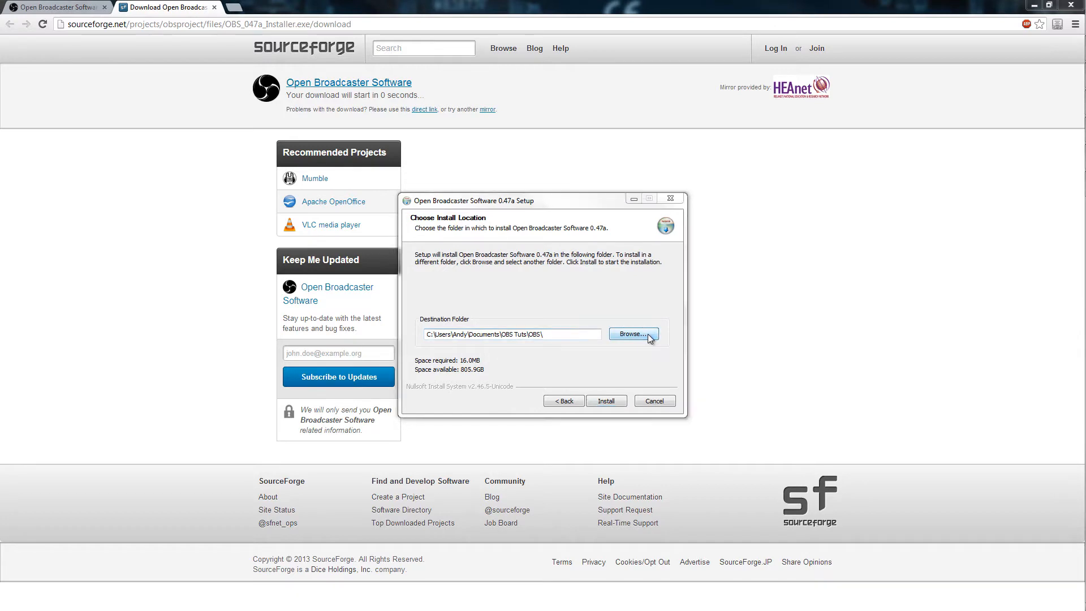
{"action": "left_click_drag", "start_coordinate": [523, 220], "coordinate": [659, 224]}
{"action": "left_click_drag", "start_coordinate": [804, 224], "coordinate": [762, 207]}
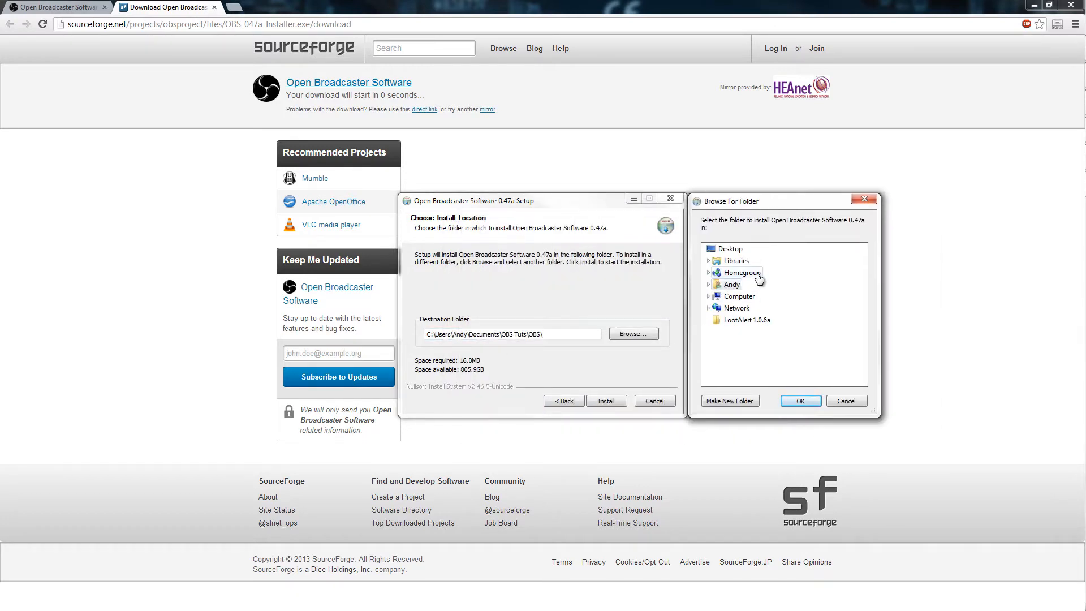
{"action": "double_click", "coordinate": [732, 285]}
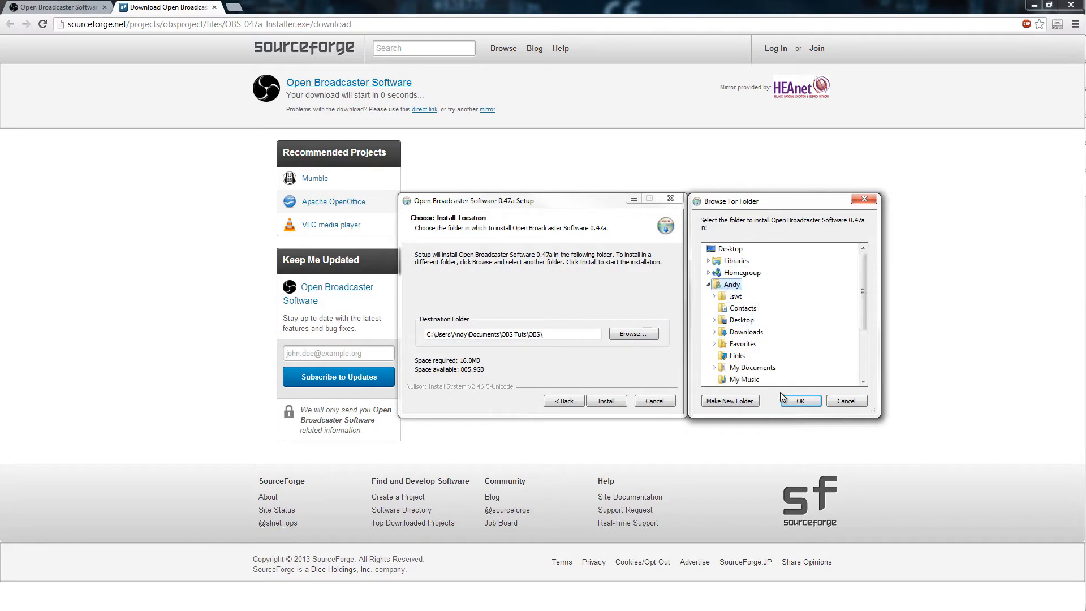
{"action": "scroll", "coordinate": [861, 314], "scroll_direction": "down", "scroll_amount": 2}
{"action": "double_click", "coordinate": [758, 321]}
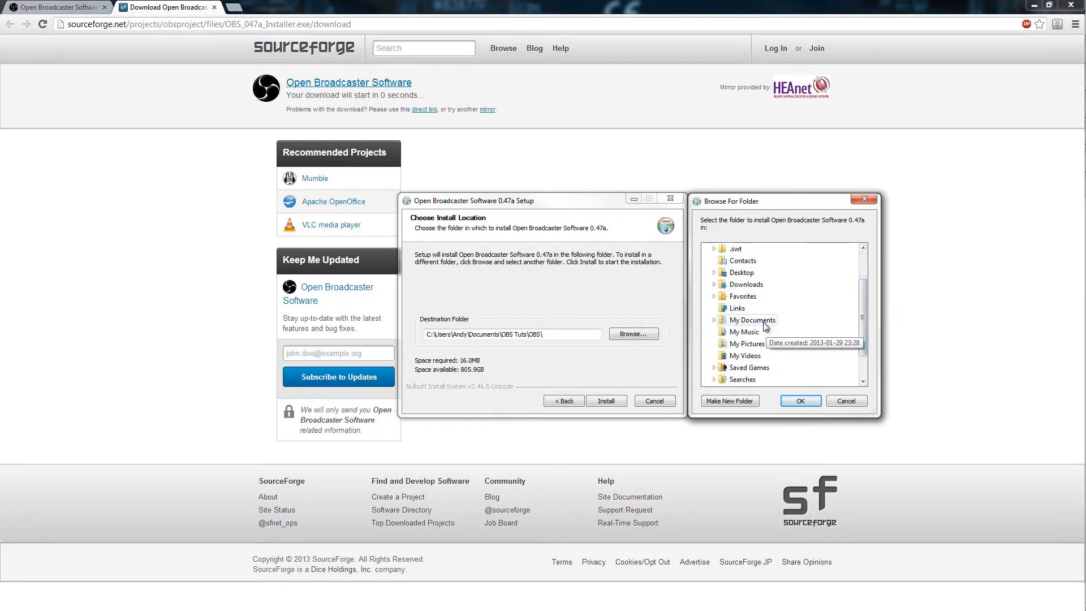
{"action": "scroll", "coordinate": [861, 313], "scroll_direction": "down", "scroll_amount": 2}
{"action": "scroll", "coordinate": [861, 314], "scroll_direction": "down", "scroll_amount": 1}
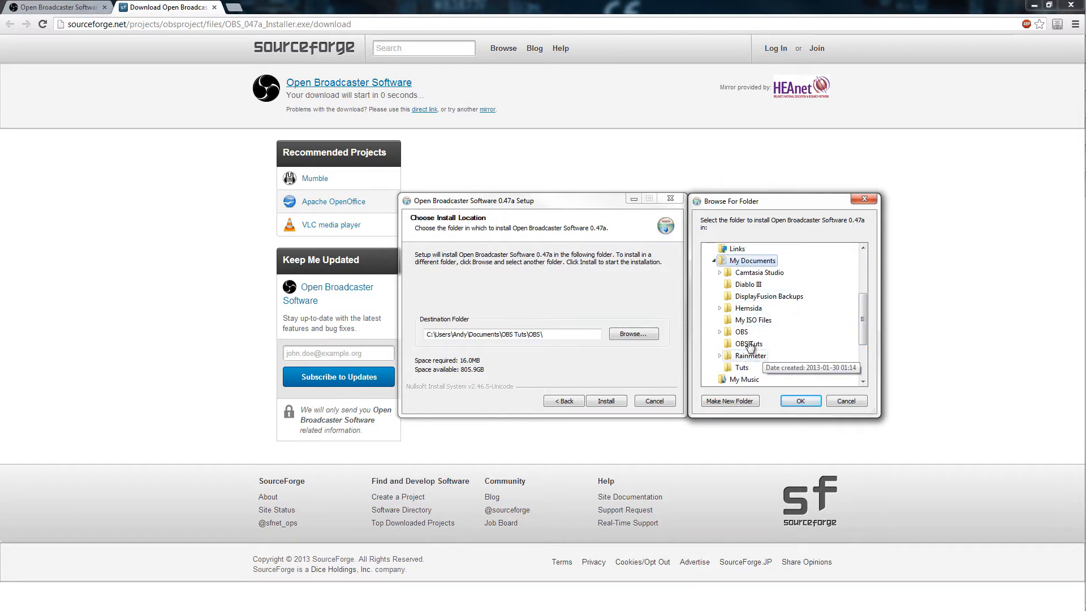
{"action": "left_click", "coordinate": [749, 343]}
{"action": "left_click", "coordinate": [800, 401]}
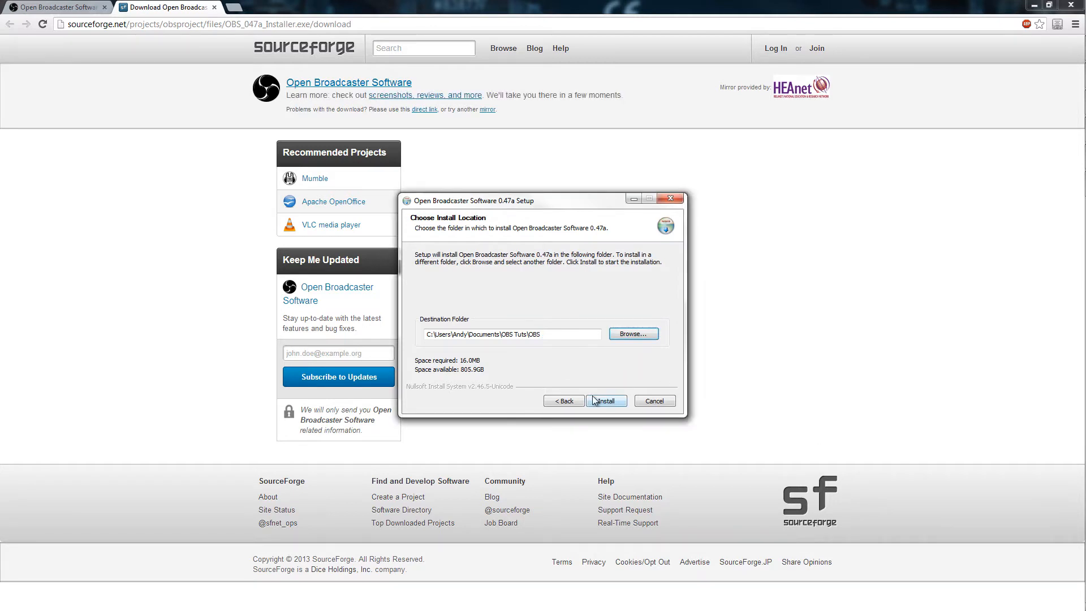
{"action": "left_click", "coordinate": [611, 402]}
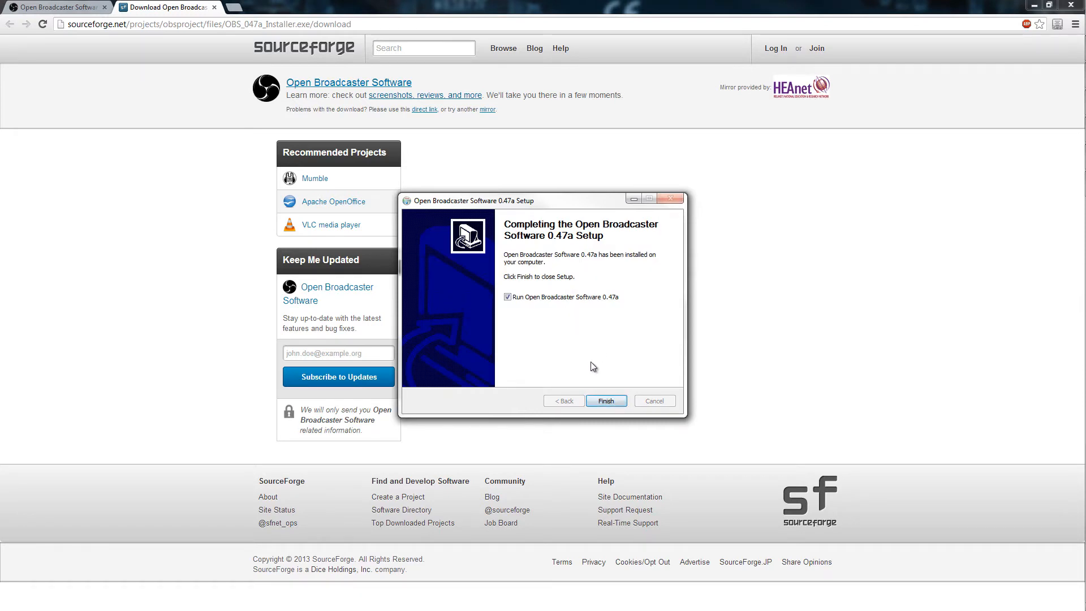
{"action": "left_click", "coordinate": [601, 401]}
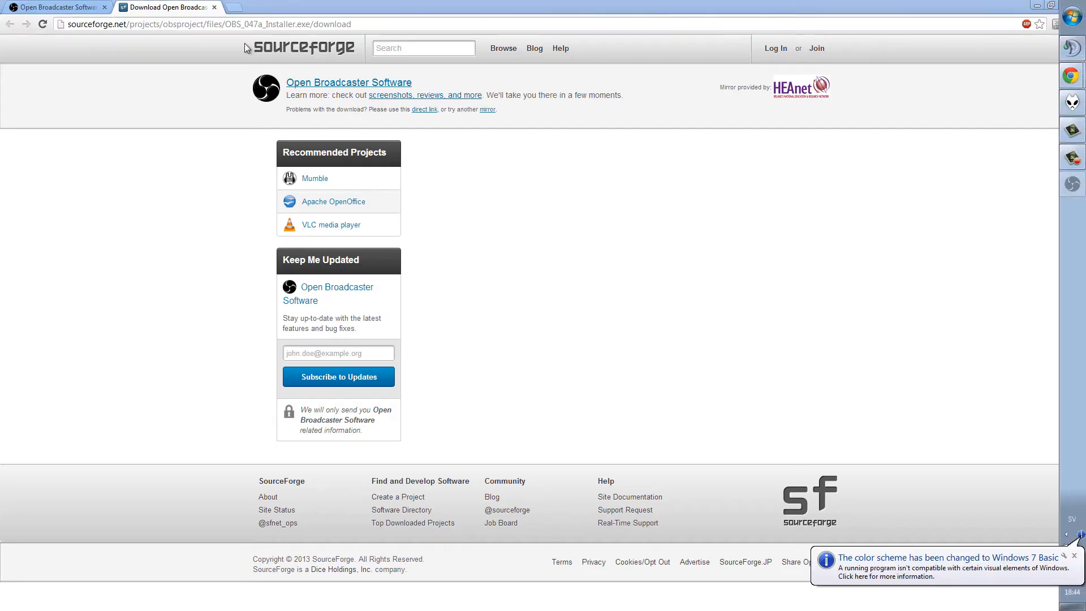
Step: Clear the browser off the desktop and enlarge the Open Broadcaster Software window to give a large preview area
{"action": "left_click", "coordinate": [223, 7]}
{"action": "left_click", "coordinate": [1037, 5]}
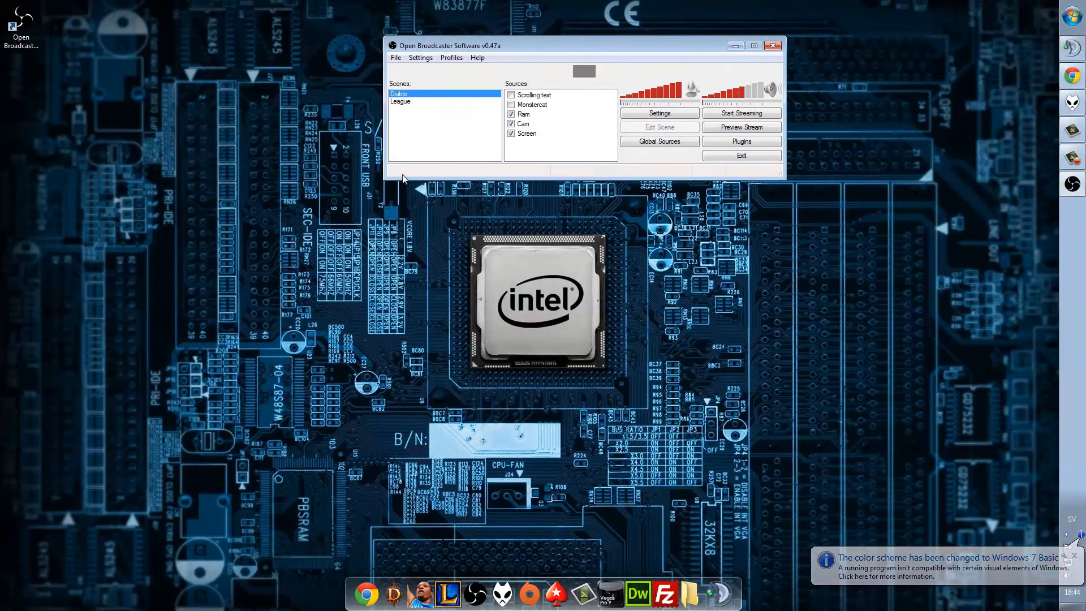
{"action": "left_click_drag", "start_coordinate": [386, 179], "coordinate": [117, 517]}
{"action": "left_click_drag", "start_coordinate": [477, 56], "coordinate": [562, 38]}
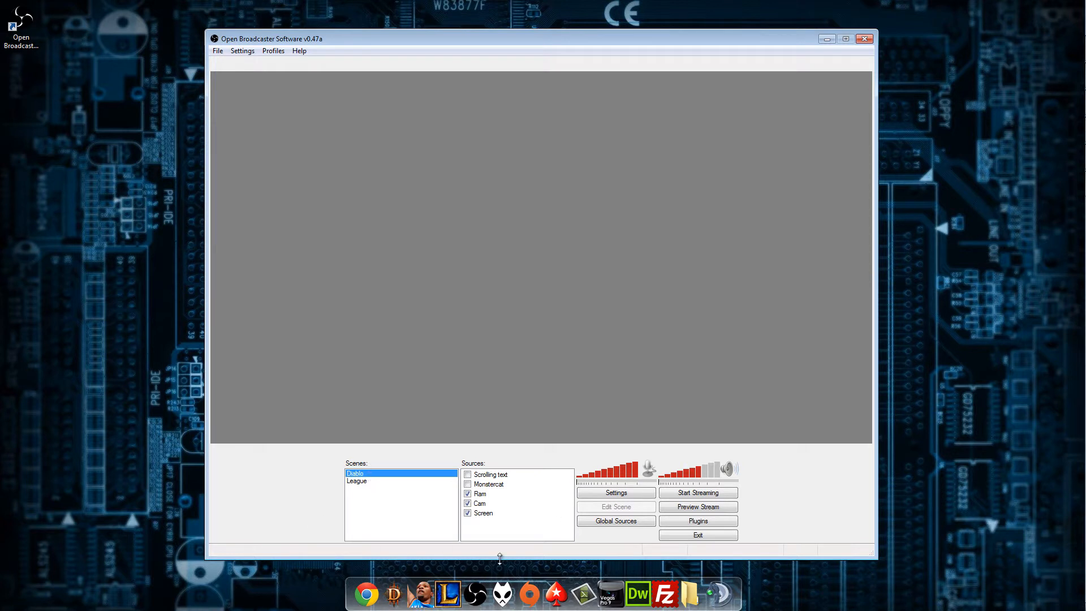
Step: Add a new scene, keeping the default name Scene
{"action": "right_click", "coordinate": [365, 502]}
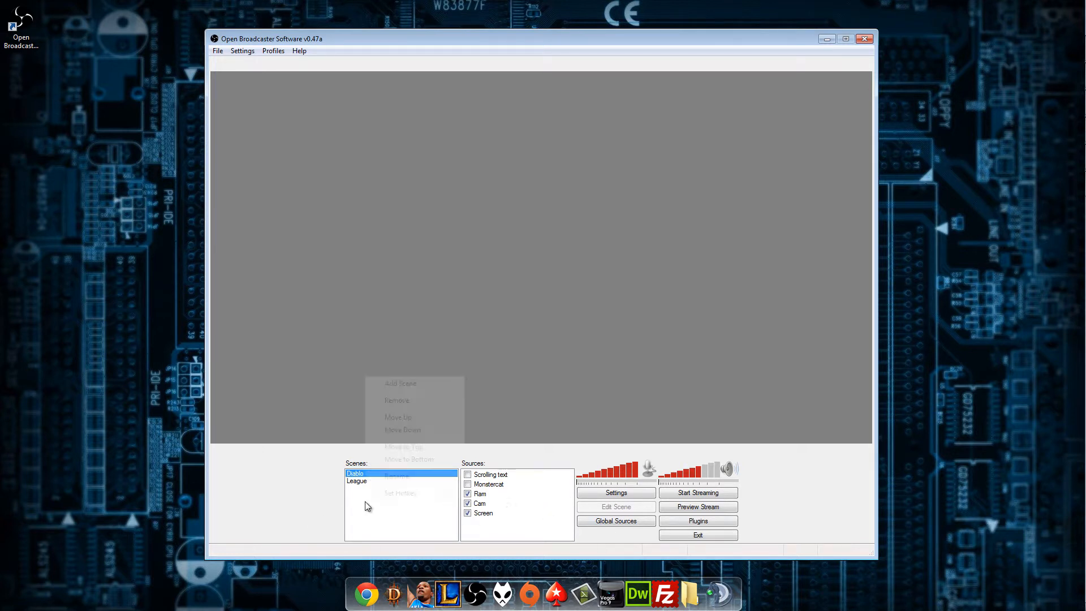
{"action": "left_click", "coordinate": [409, 387]}
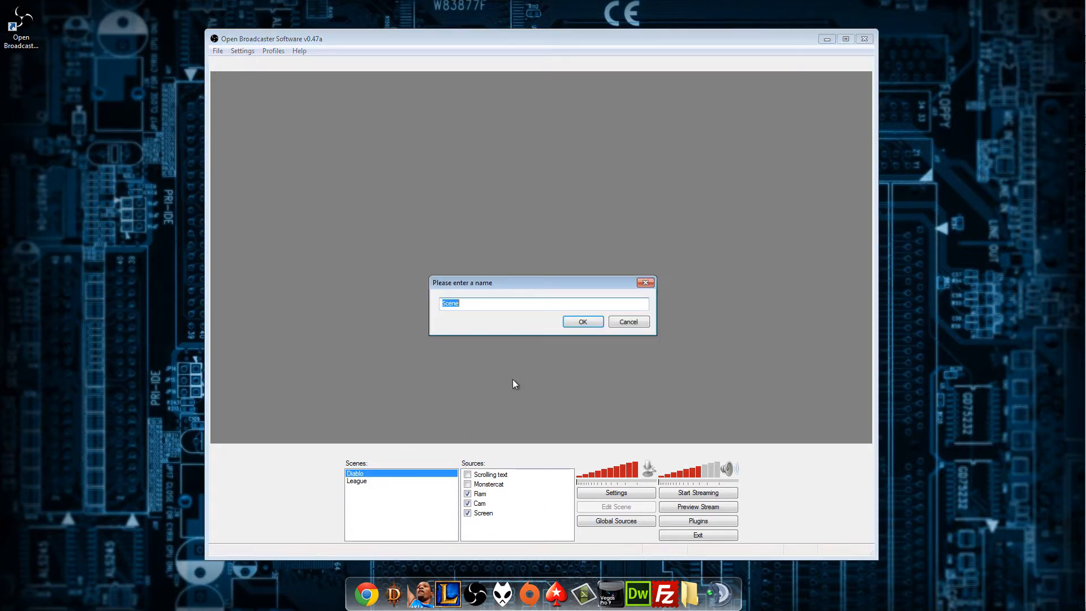
{"action": "left_click", "coordinate": [582, 321]}
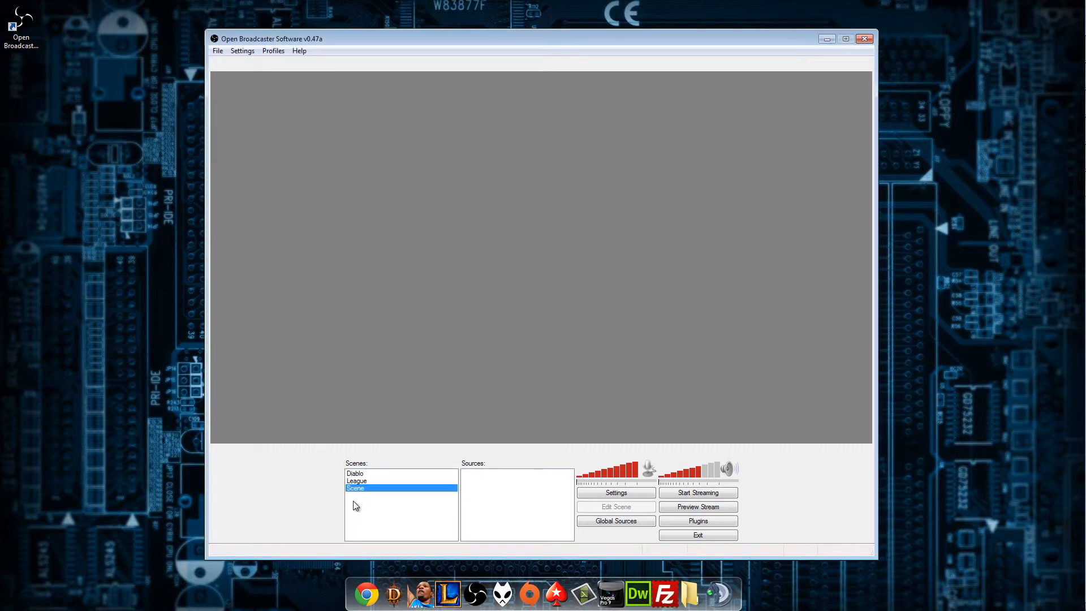
{"action": "right_click", "coordinate": [368, 508]}
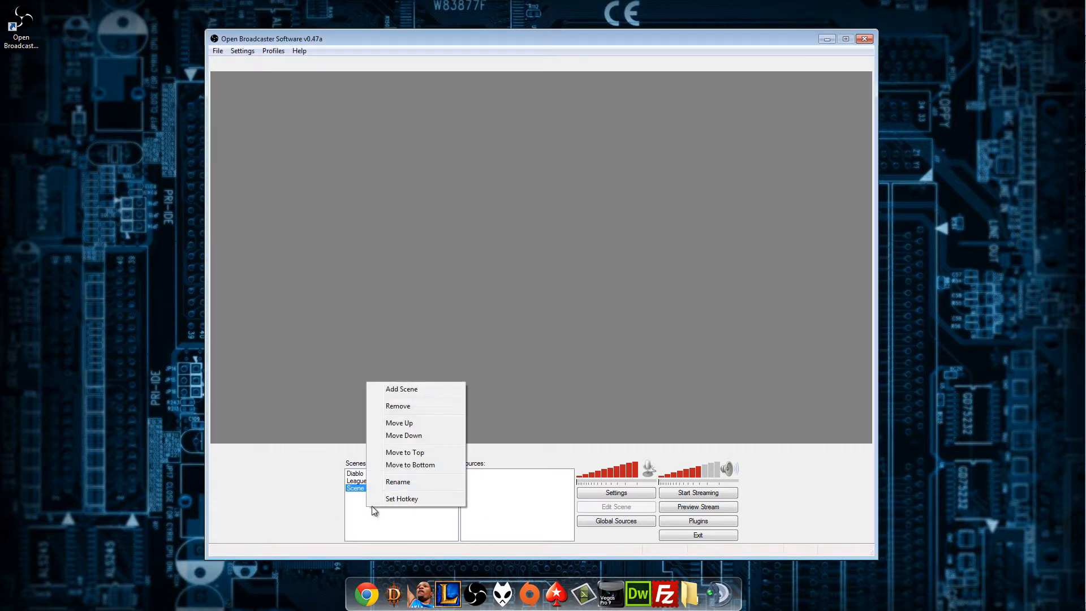
{"action": "left_click", "coordinate": [416, 524]}
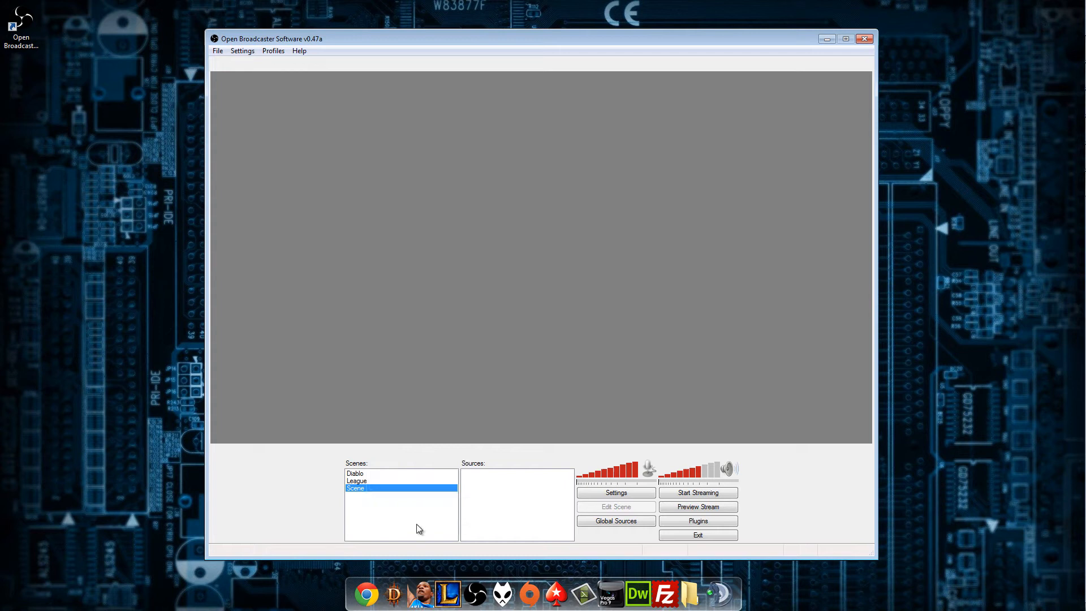
Step: Remove the scene named Scene and confirm its deletion
{"action": "right_click", "coordinate": [358, 488]}
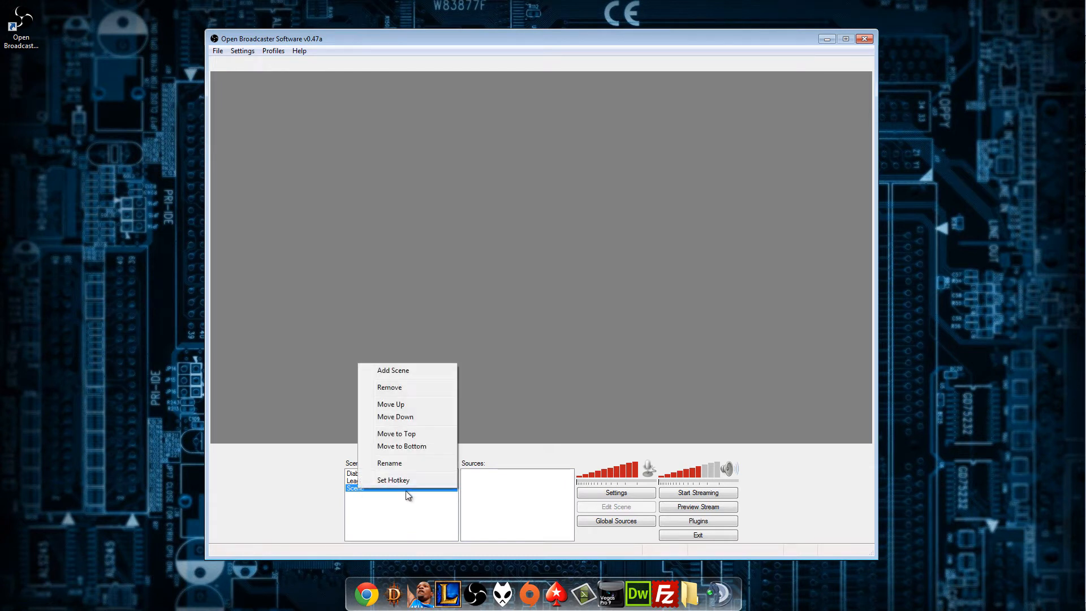
{"action": "left_click", "coordinate": [398, 389]}
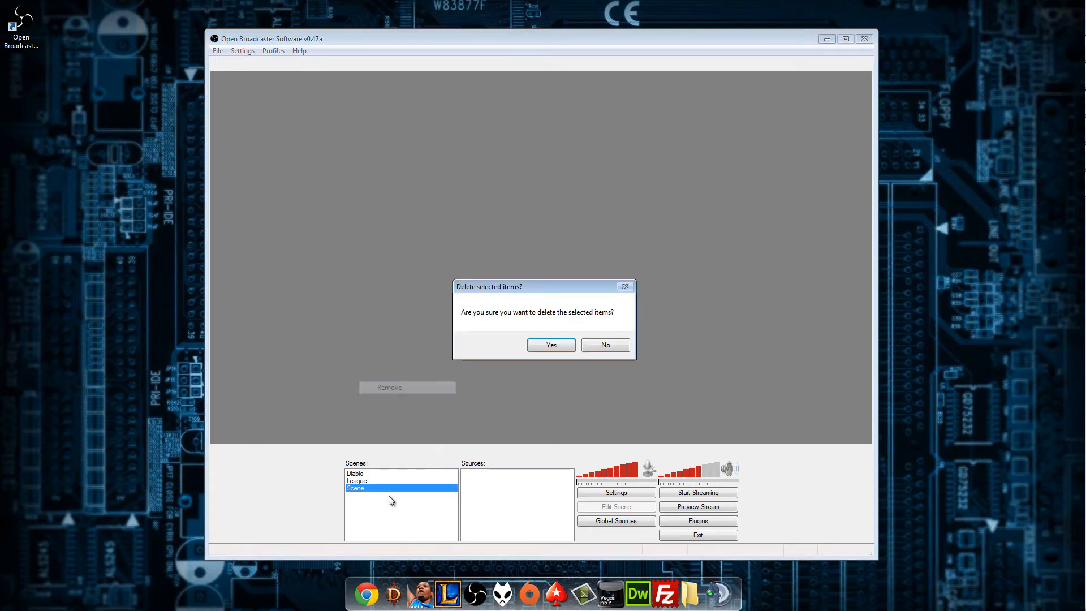
{"action": "left_click", "coordinate": [555, 346]}
Step: Add a new scene named Tuts
{"action": "right_click", "coordinate": [389, 503]}
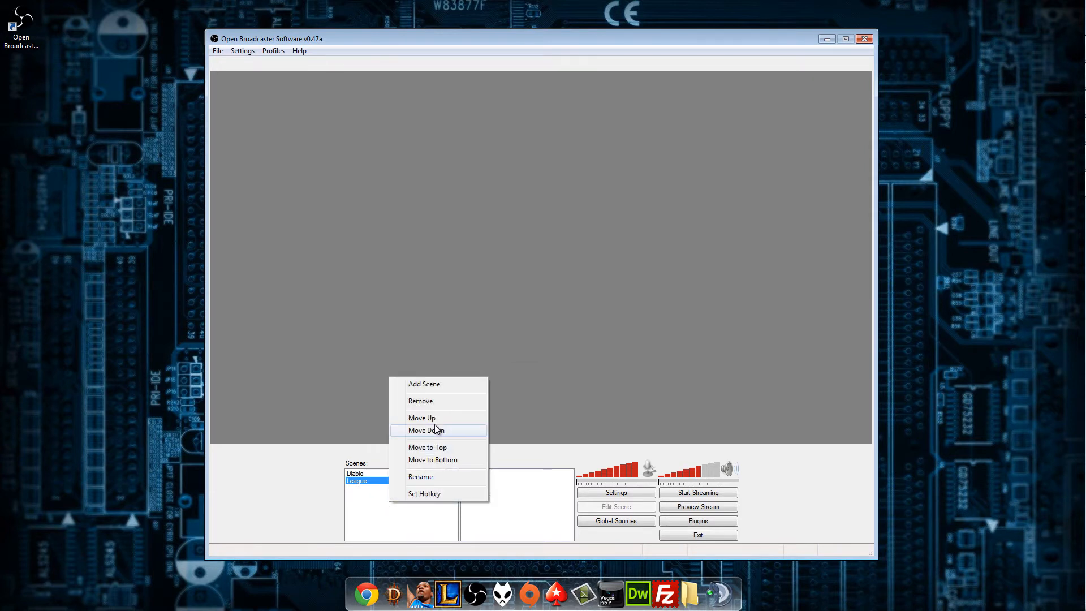
{"action": "left_click", "coordinate": [426, 385]}
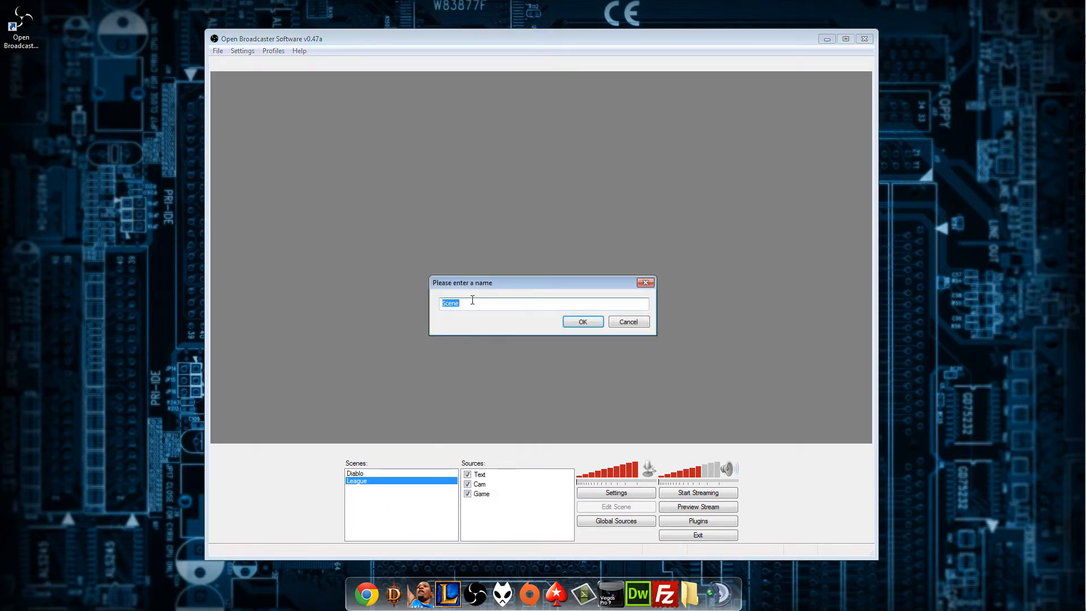
{"action": "type", "text": "asdasdasd"}
{"action": "key", "text": "BackSpace"}
{"action": "key", "text": "BackSpace"}
{"action": "key", "text": "BackSpace"}
{"action": "key", "text": "BackSpace"}
{"action": "key", "text": "BackSpace"}
{"action": "key", "text": "BackSpace"}
{"action": "key", "text": "BackSpace"}
{"action": "key", "text": "BackSpace"}
{"action": "key", "text": "BackSpace"}
{"action": "type", "text": "Tutas"}
{"action": "left_click", "coordinate": [583, 322]}
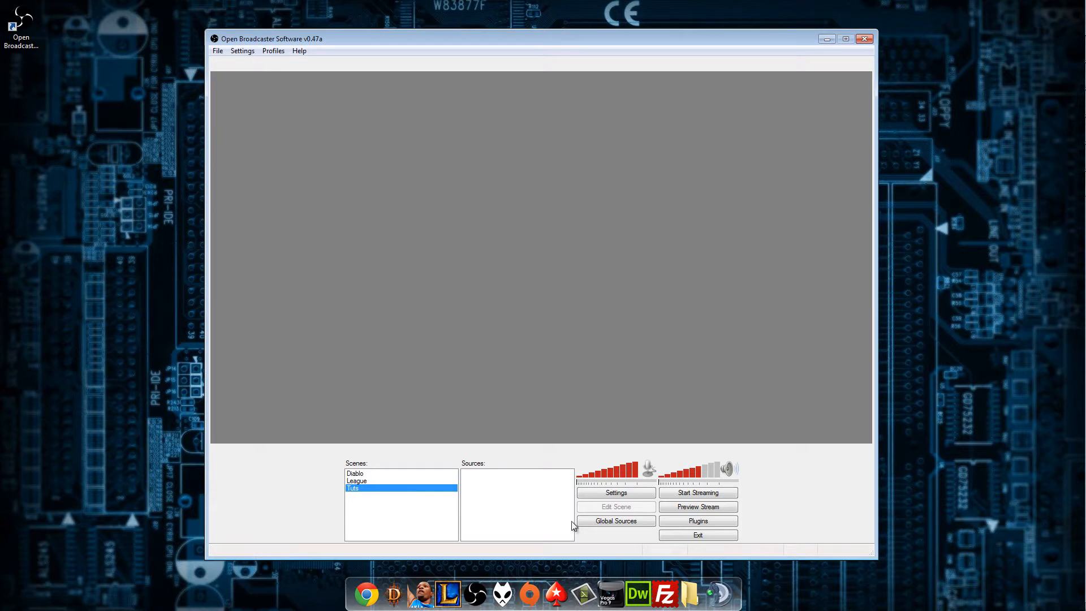
Step: Start the stream preview and add a Software Capture source named Screen to the Tuts scene
{"action": "left_click", "coordinate": [727, 507]}
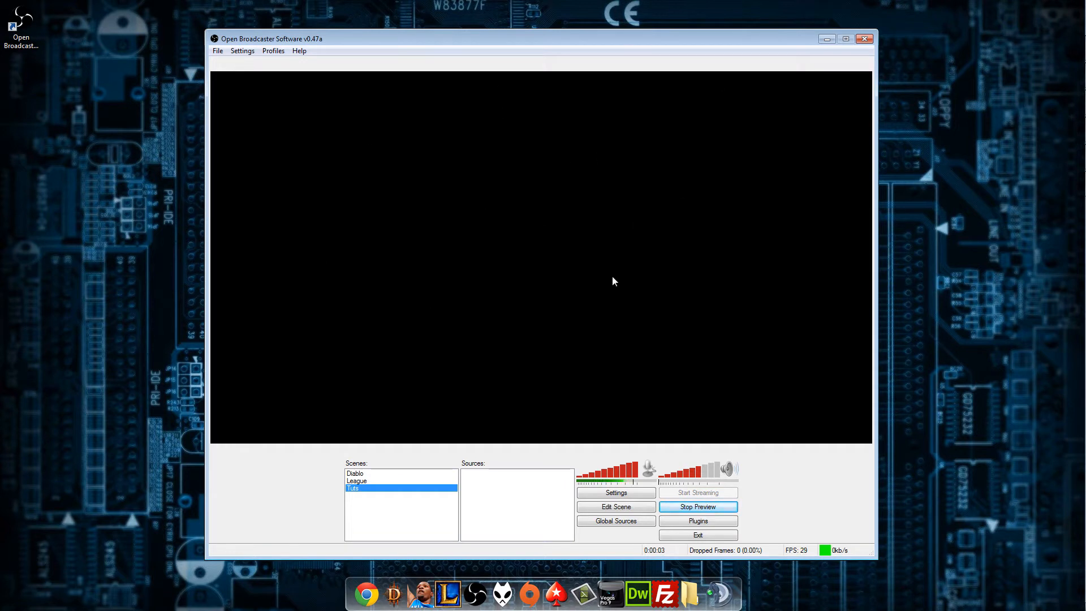
{"action": "right_click", "coordinate": [482, 482]}
{"action": "mouse_move", "coordinate": [523, 489]}
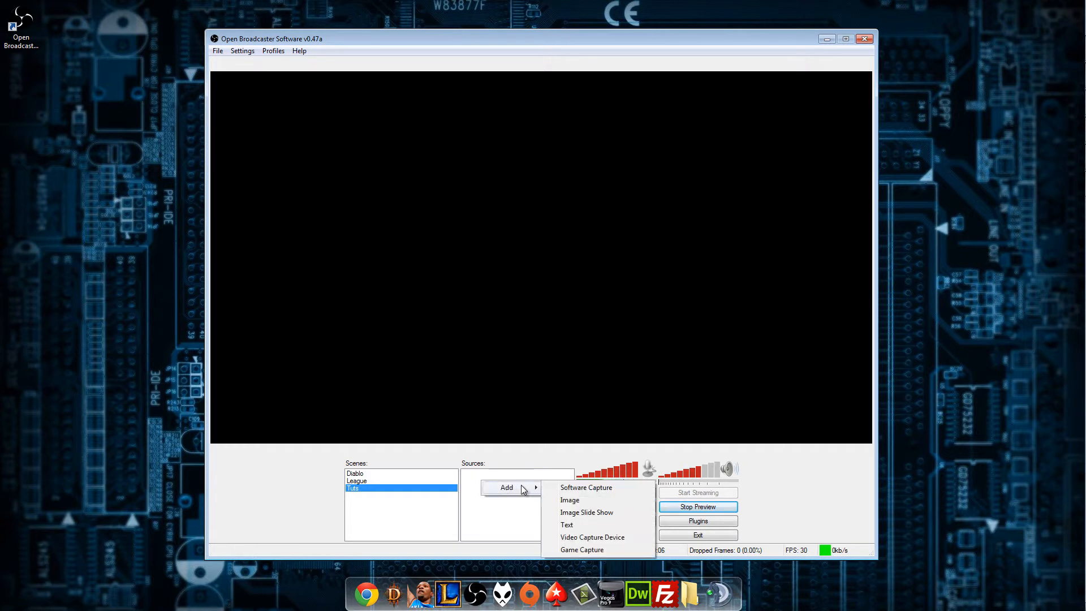
{"action": "left_click", "coordinate": [595, 486]}
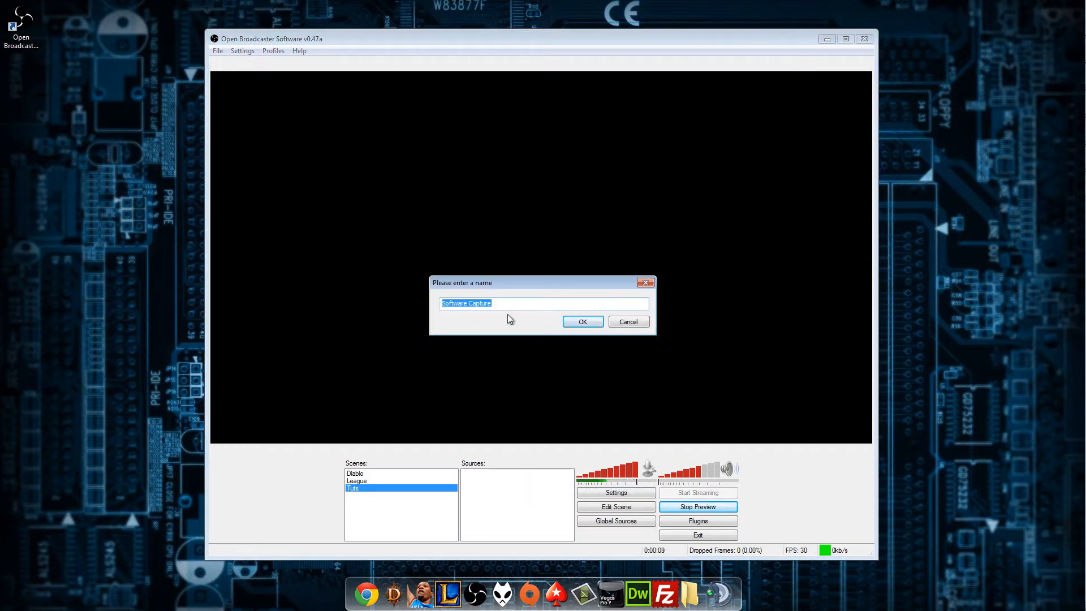
{"action": "type", "text": "sc"}
{"action": "key", "text": "BackSpace"}
{"action": "key", "text": "BackSpace"}
{"action": "type", "text": "SCr"}
{"action": "key", "text": "BackSpace"}
{"action": "key", "text": "BackSpace"}
{"action": "type", "text": "creen"}
{"action": "key", "text": "Return"}
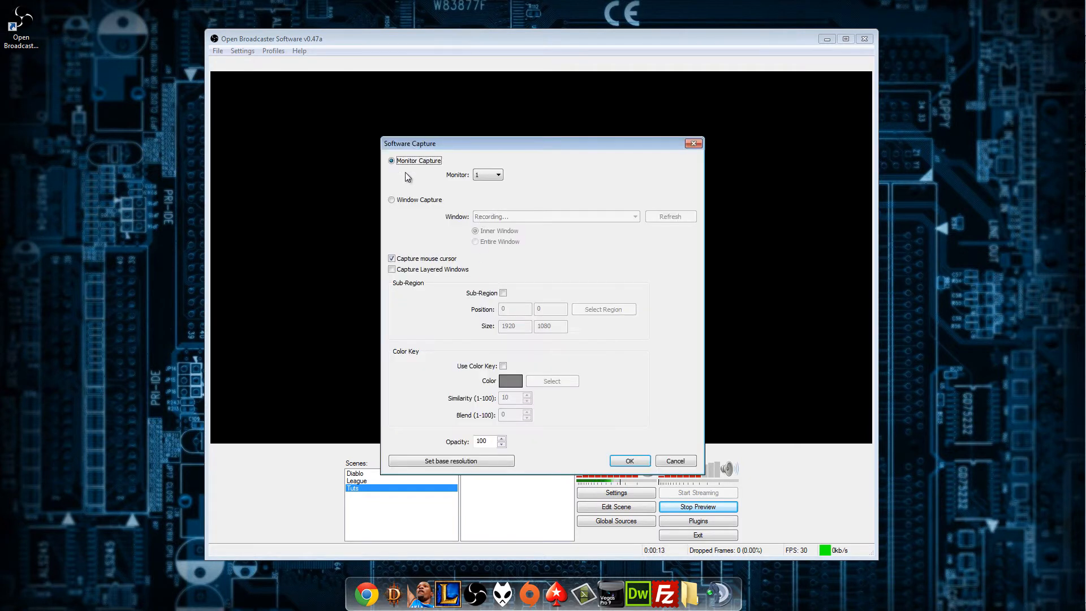
Step: Set the Screen source to capture monitor 1 and confirm the capture settings
{"action": "left_click", "coordinate": [492, 176]}
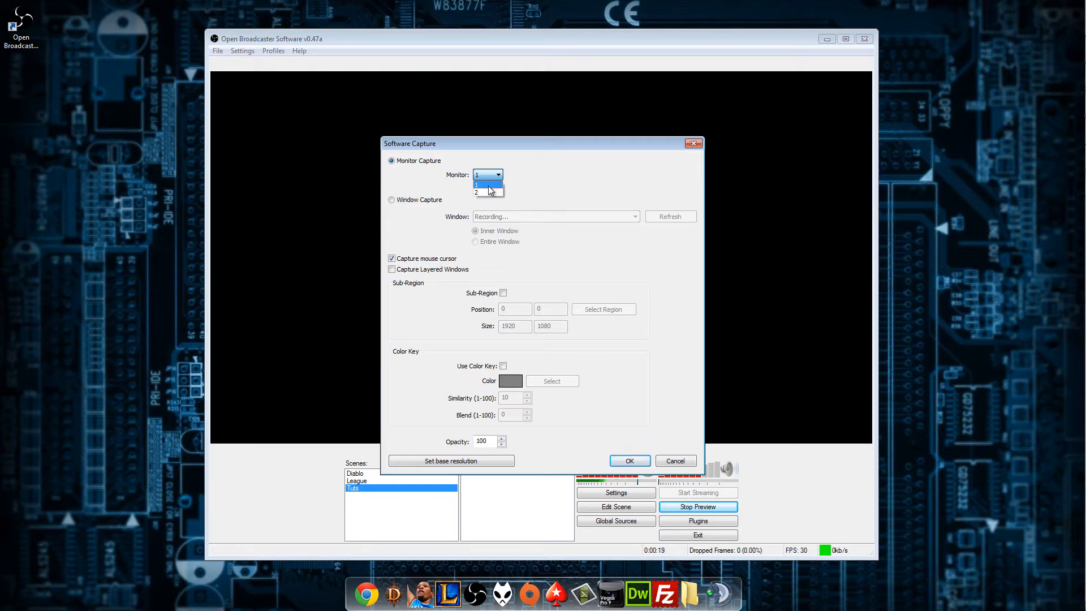
{"action": "left_click", "coordinate": [491, 186]}
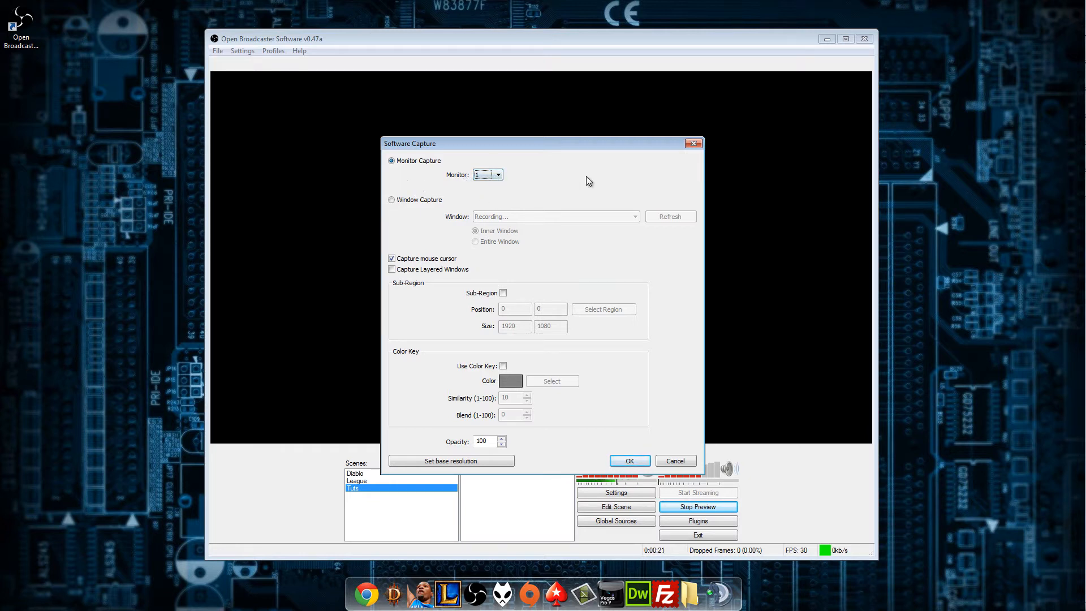
{"action": "mouse_move", "coordinate": [394, 203]}
{"action": "left_click", "coordinate": [630, 460]}
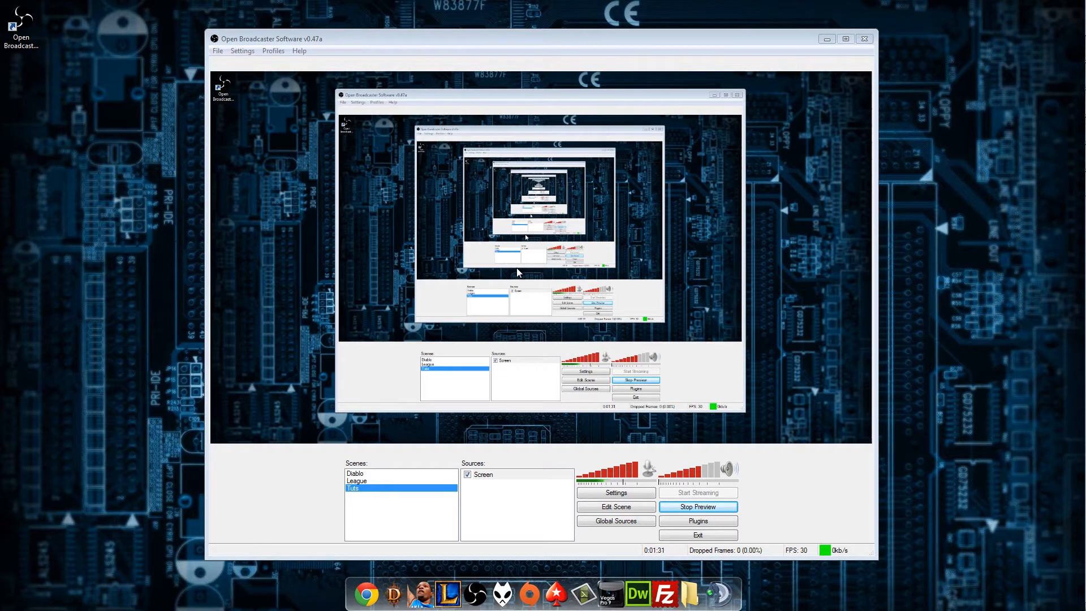
Step: Open the program settings and choose English as the interface language
{"action": "left_click", "coordinate": [612, 492]}
{"action": "left_click_drag", "start_coordinate": [486, 140], "coordinate": [485, 97]}
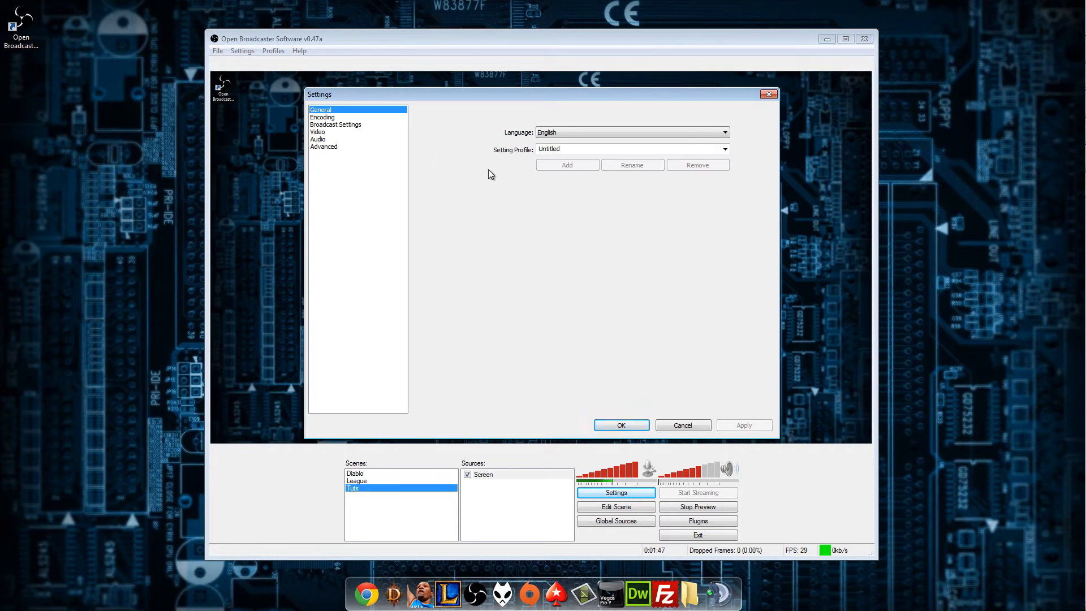
{"action": "left_click", "coordinate": [614, 133]}
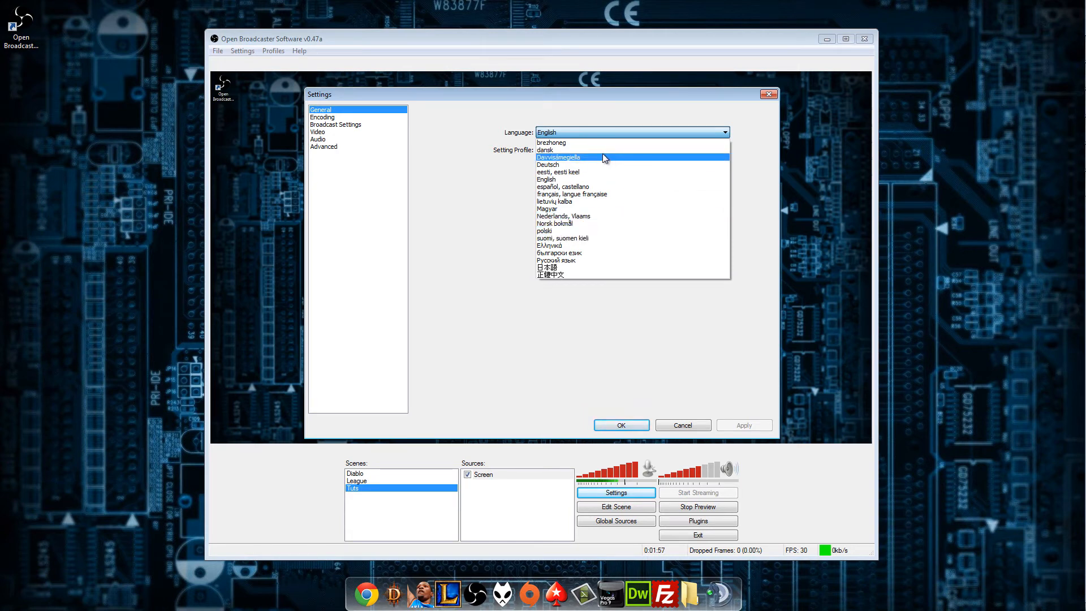
{"action": "left_click", "coordinate": [594, 180]}
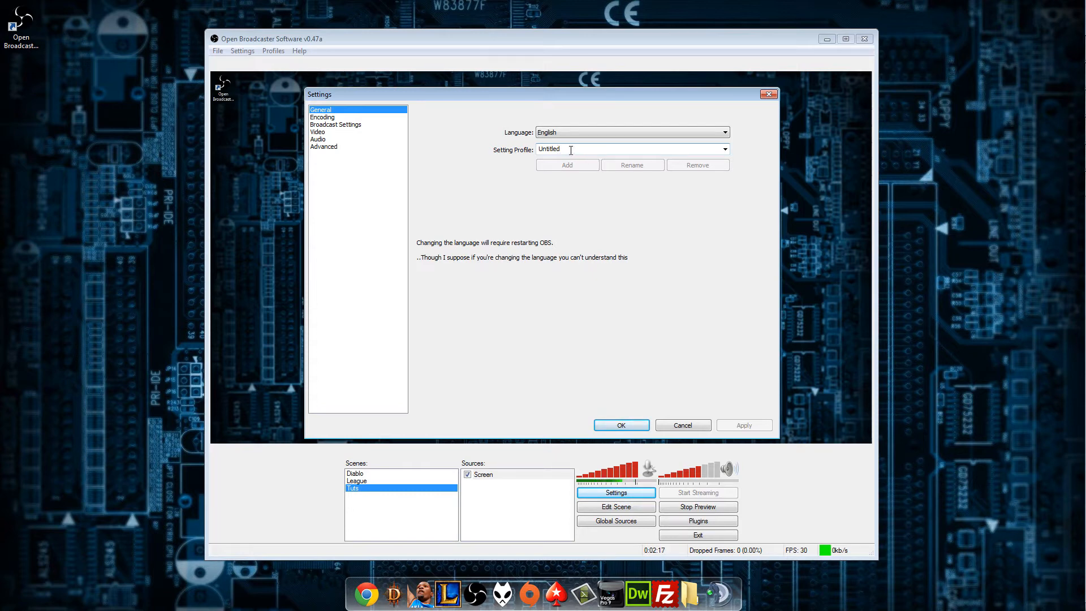
Step: Set the video encoding quality balance to 10 and check the maximum bitrate and buffer size
{"action": "left_click", "coordinate": [341, 117]}
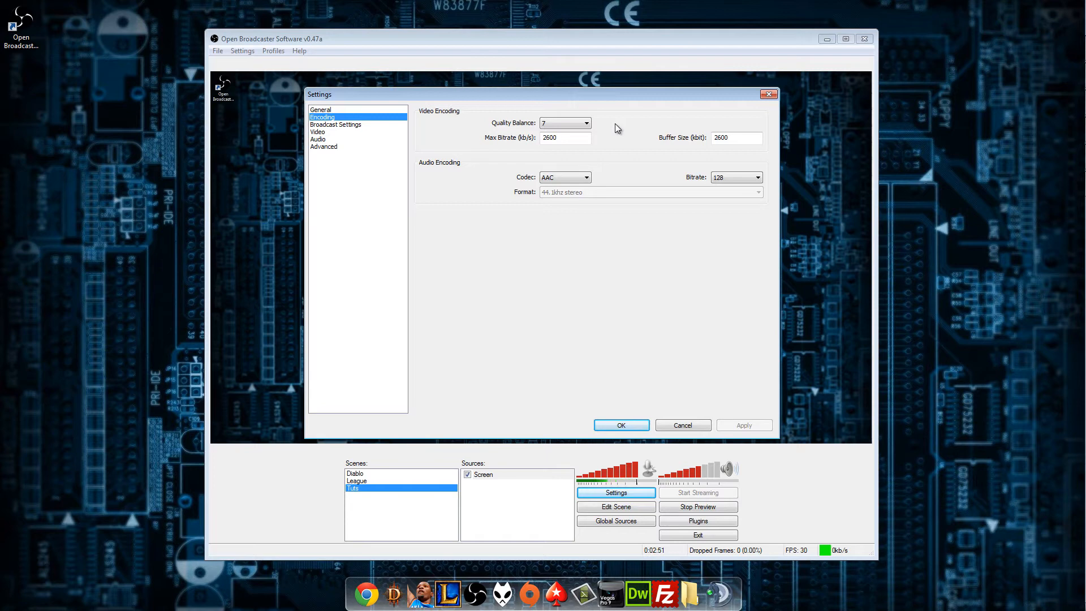
{"action": "left_click", "coordinate": [557, 122]}
{"action": "left_click", "coordinate": [555, 207]}
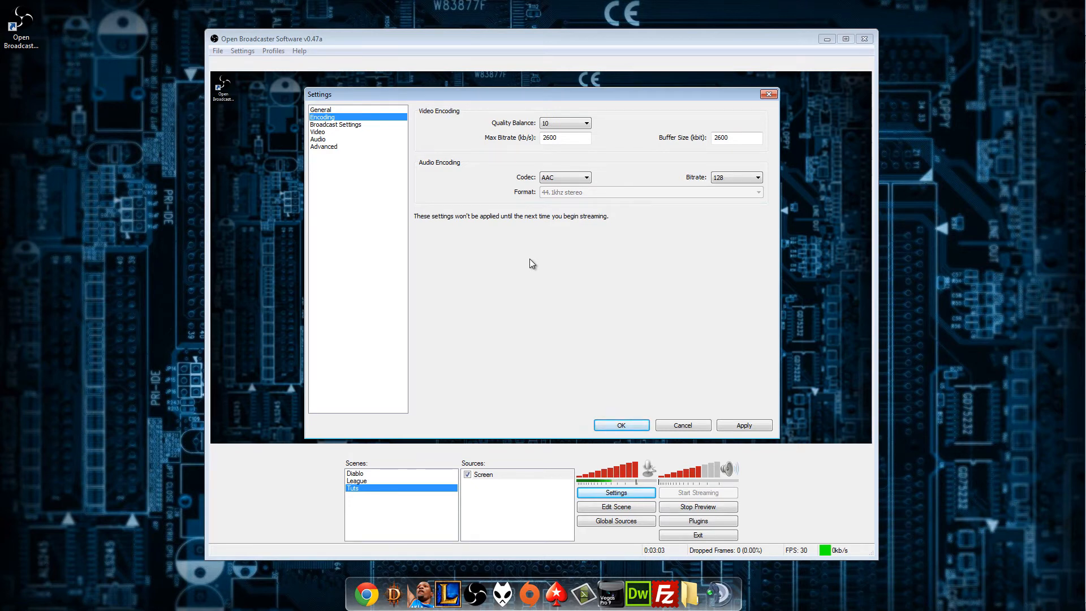
{"action": "left_click", "coordinate": [563, 124]}
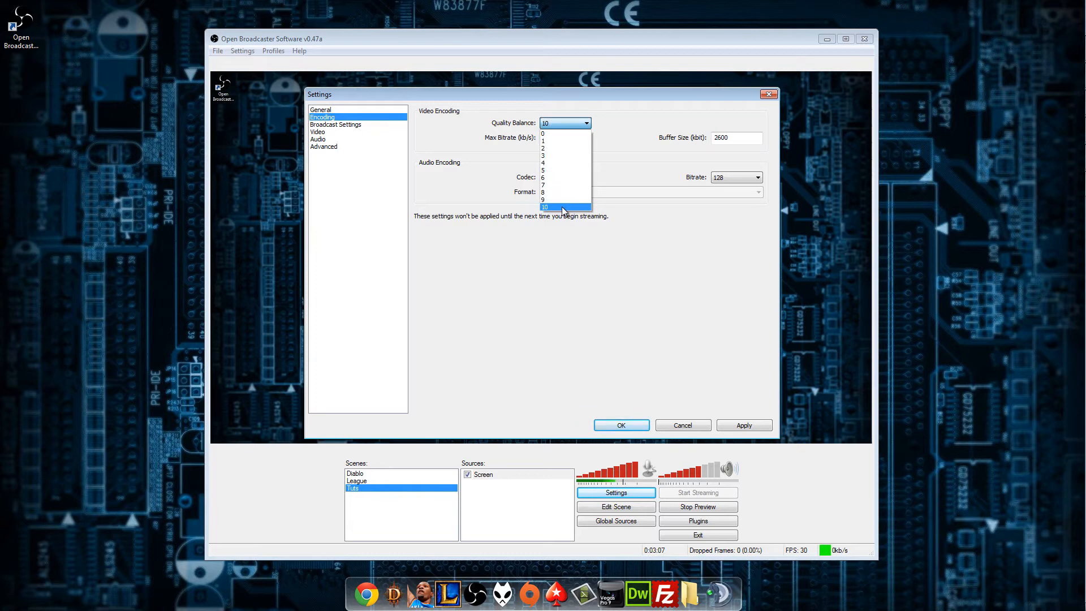
{"action": "left_click", "coordinate": [562, 206]}
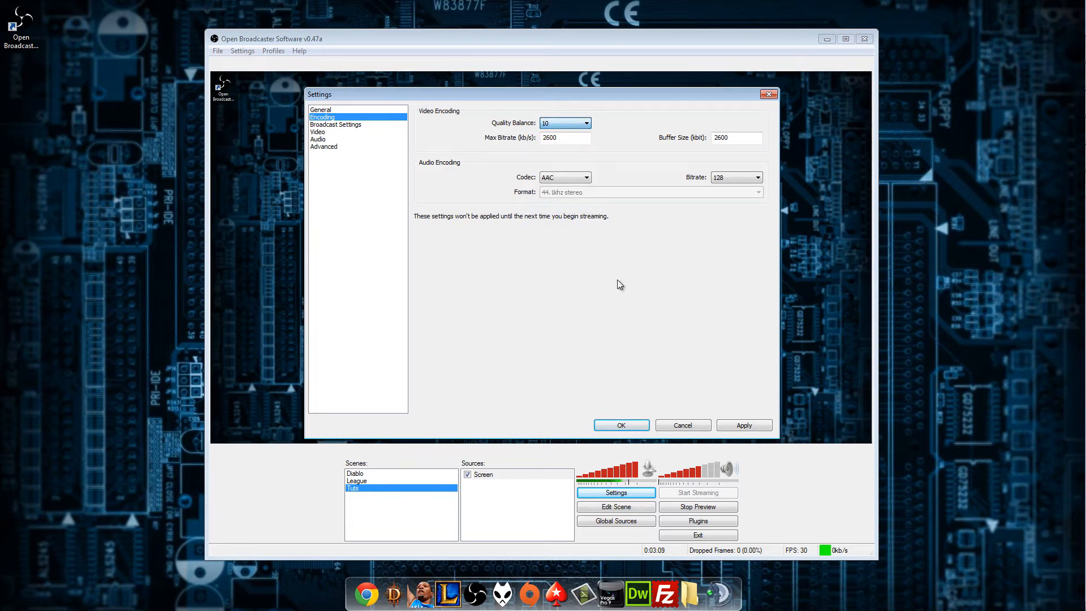
{"action": "double_click", "coordinate": [566, 138]}
{"action": "left_click", "coordinate": [742, 138]}
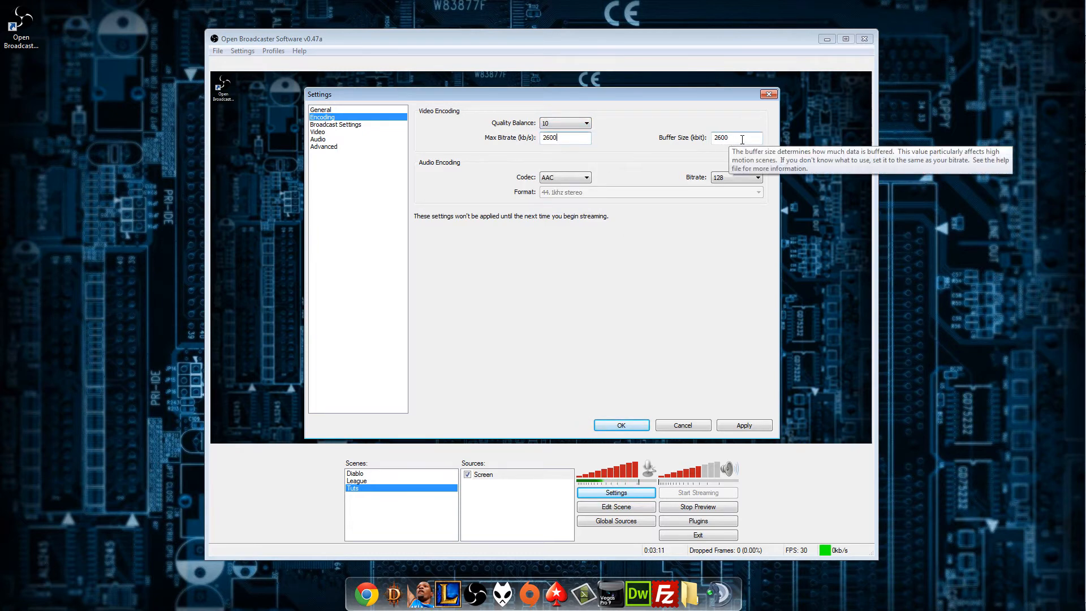
{"action": "double_click", "coordinate": [742, 138]}
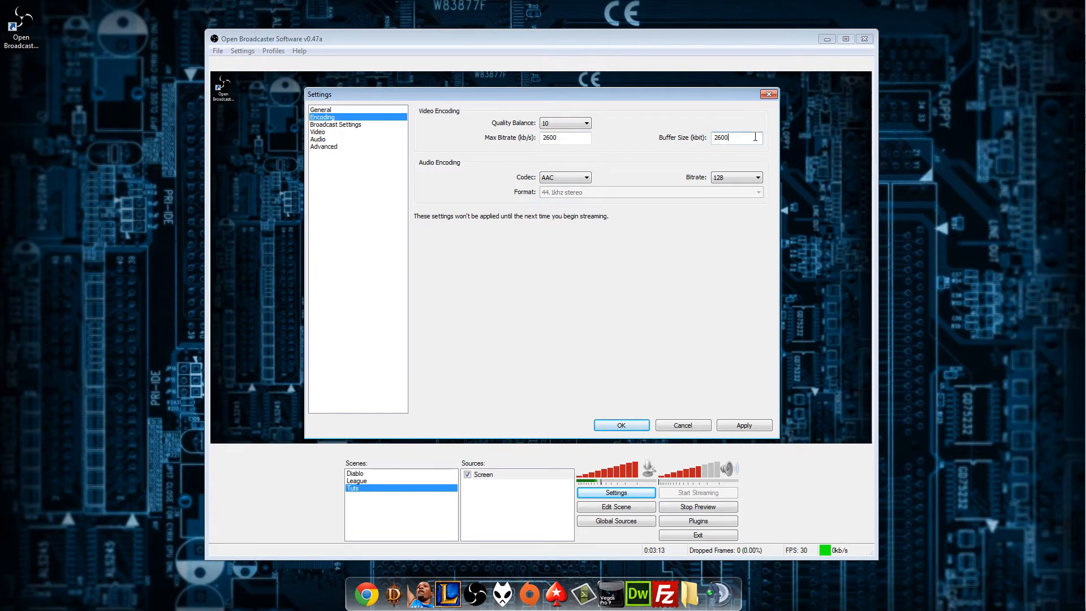
Step: Set the video encoding quality balance to 7
{"action": "left_click", "coordinate": [572, 125]}
{"action": "left_click", "coordinate": [563, 186]}
{"action": "left_click", "coordinate": [564, 123]}
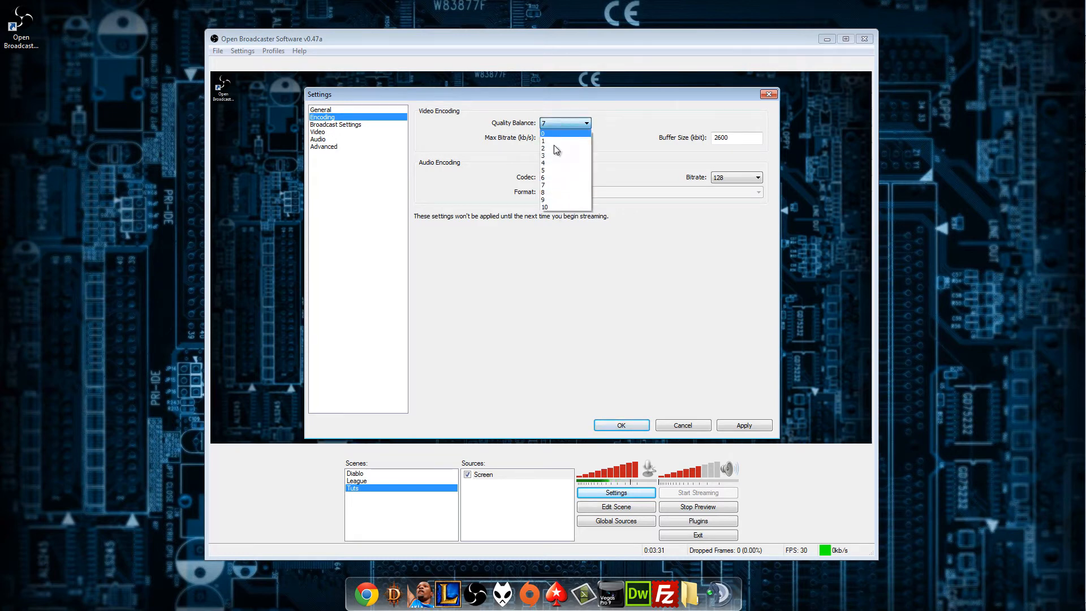
{"action": "left_click", "coordinate": [552, 184]}
Step: Set the maximum video bitrate to 10000 kb/s
{"action": "mouse_move", "coordinate": [564, 134]}
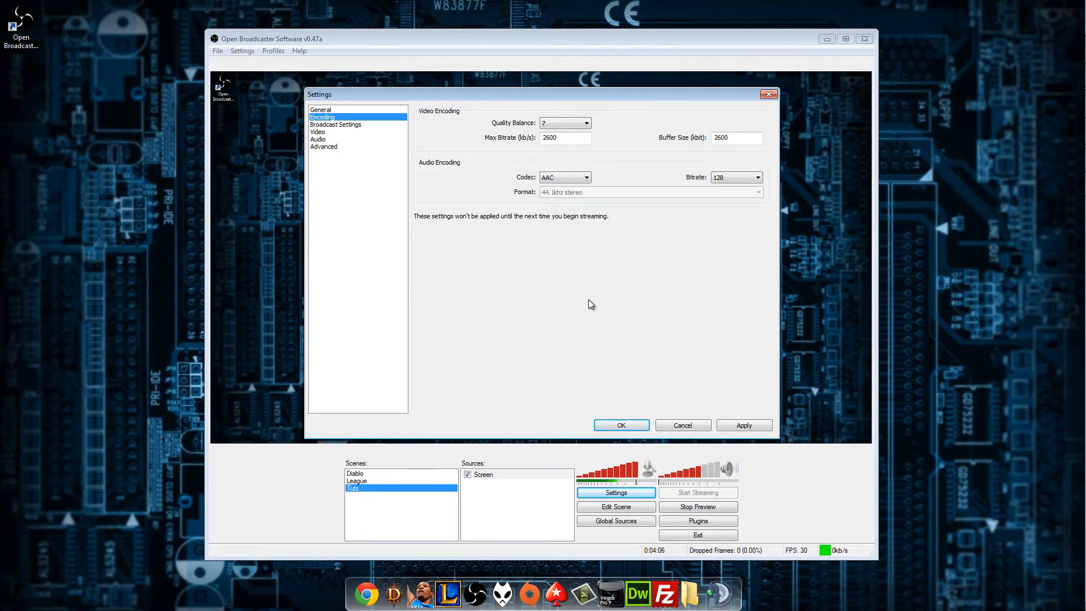
{"action": "double_click", "coordinate": [560, 138]}
{"action": "left_click", "coordinate": [582, 140]}
{"action": "double_click", "coordinate": [552, 137]}
{"action": "left_click", "coordinate": [548, 137]}
{"action": "double_click", "coordinate": [550, 137]}
{"action": "left_click", "coordinate": [549, 137]}
{"action": "left_click", "coordinate": [568, 138]}
{"action": "double_click", "coordinate": [568, 138]}
{"action": "left_click", "coordinate": [577, 138]}
{"action": "double_click", "coordinate": [565, 138]}
{"action": "left_click", "coordinate": [565, 137]}
{"action": "double_click", "coordinate": [565, 137]}
{"action": "type", "text": "10000"}
Step: Set the maximum video bitrate to 8500 kb/s
{"action": "left_click", "coordinate": [550, 138]}
{"action": "double_click", "coordinate": [565, 139]}
{"action": "left_click_drag", "start_coordinate": [500, 136], "coordinate": [500, 141]}
{"action": "type", "text": "8500"}
Step: Set the maximum video bitrate to 1500 kb/s
{"action": "left_click", "coordinate": [572, 137]}
{"action": "left_click_drag", "start_coordinate": [572, 138], "coordinate": [500, 141]}
{"action": "type", "text": "1500"}
Step: Set the maximum video bitrate to 2600 kb/s and check the buffer size
{"action": "double_click", "coordinate": [573, 138]}
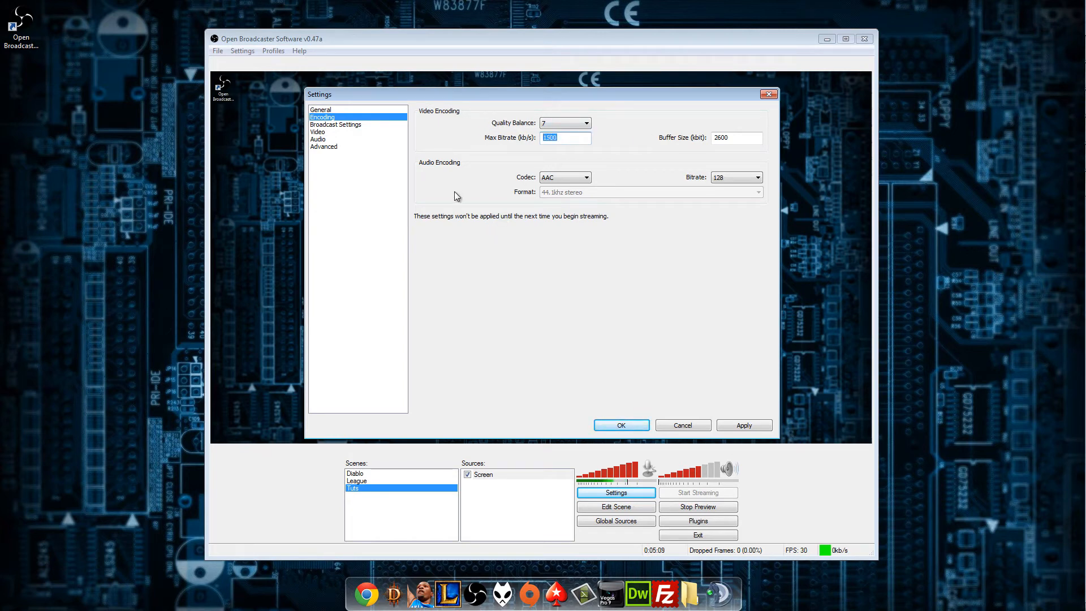
{"action": "type", "text": "2600"}
{"action": "double_click", "coordinate": [728, 141]}
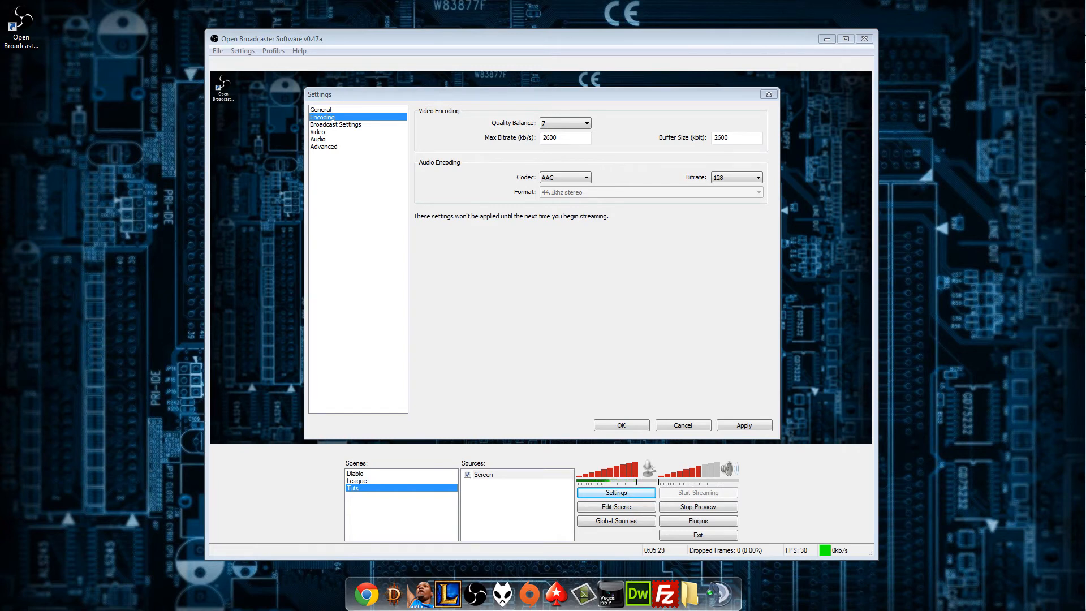
{"action": "left_click_drag", "start_coordinate": [735, 138], "coordinate": [704, 137]}
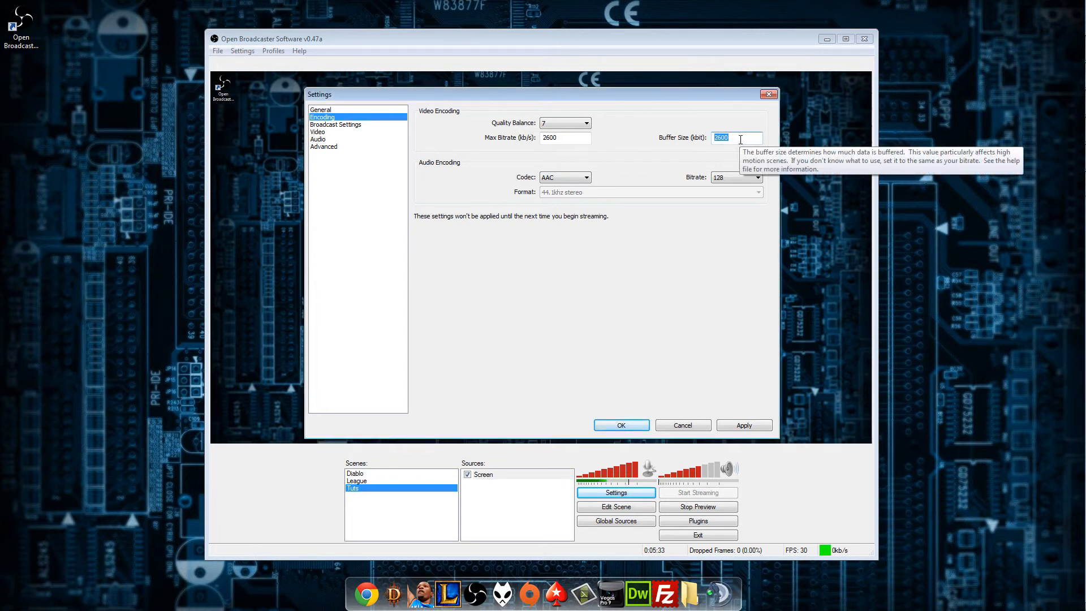
{"action": "left_click", "coordinate": [729, 139]}
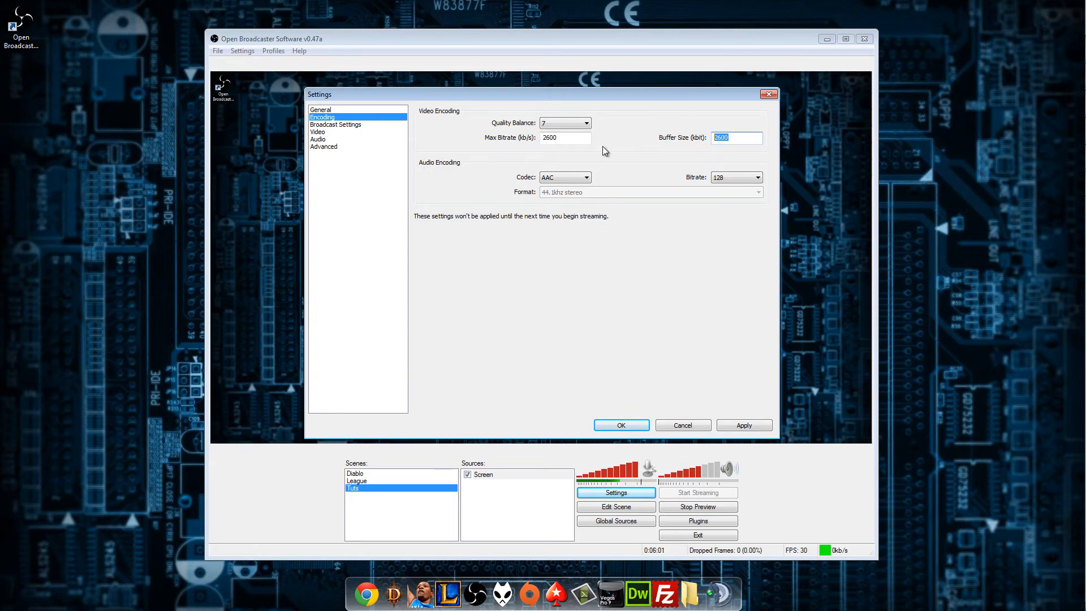
Step: Compare the maximum video bitrate with the buffer size
{"action": "left_click_drag", "start_coordinate": [589, 139], "coordinate": [504, 141]}
{"action": "double_click", "coordinate": [722, 140]}
{"action": "left_click", "coordinate": [745, 136]}
{"action": "left_click_drag", "start_coordinate": [652, 137], "coordinate": [599, 143]}
{"action": "double_click", "coordinate": [557, 138]}
{"action": "left_click", "coordinate": [585, 137]}
{"action": "double_click", "coordinate": [738, 138]}
{"action": "left_click", "coordinate": [740, 140]}
Step: Set the audio encoding codec to MP3 and check the bitrates available for it
{"action": "left_click", "coordinate": [561, 175]}
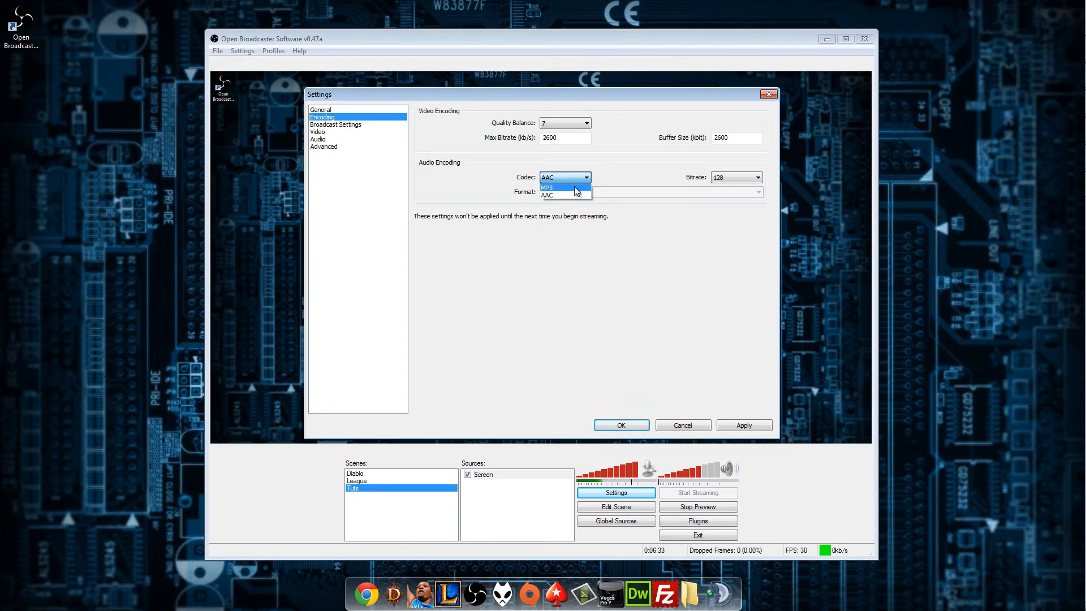
{"action": "key", "text": "Down"}
{"action": "key", "text": "Return"}
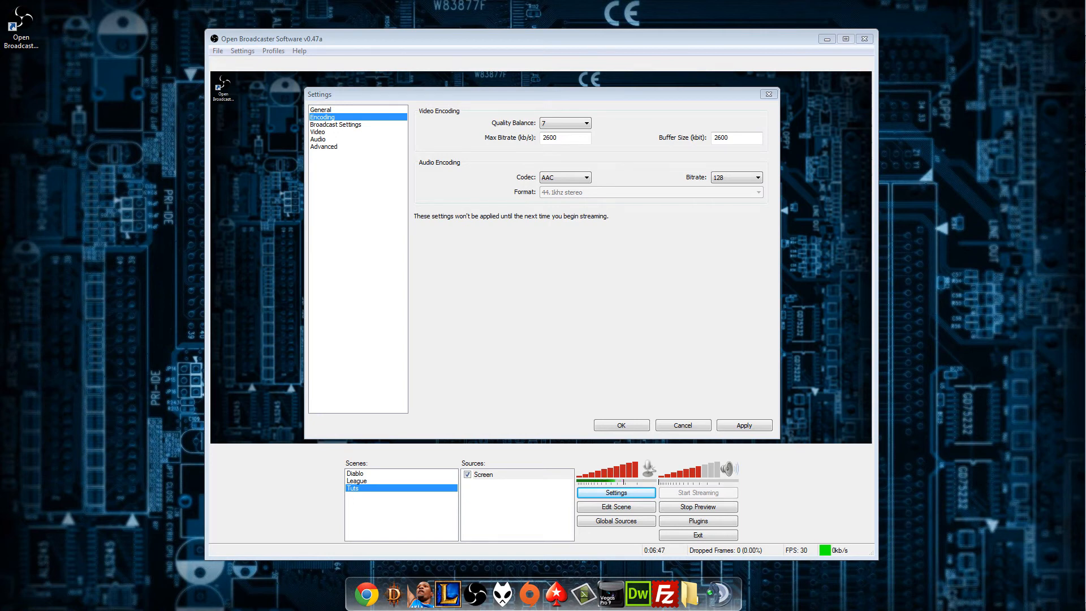
{"action": "left_click", "coordinate": [562, 173]}
{"action": "left_click", "coordinate": [558, 178]}
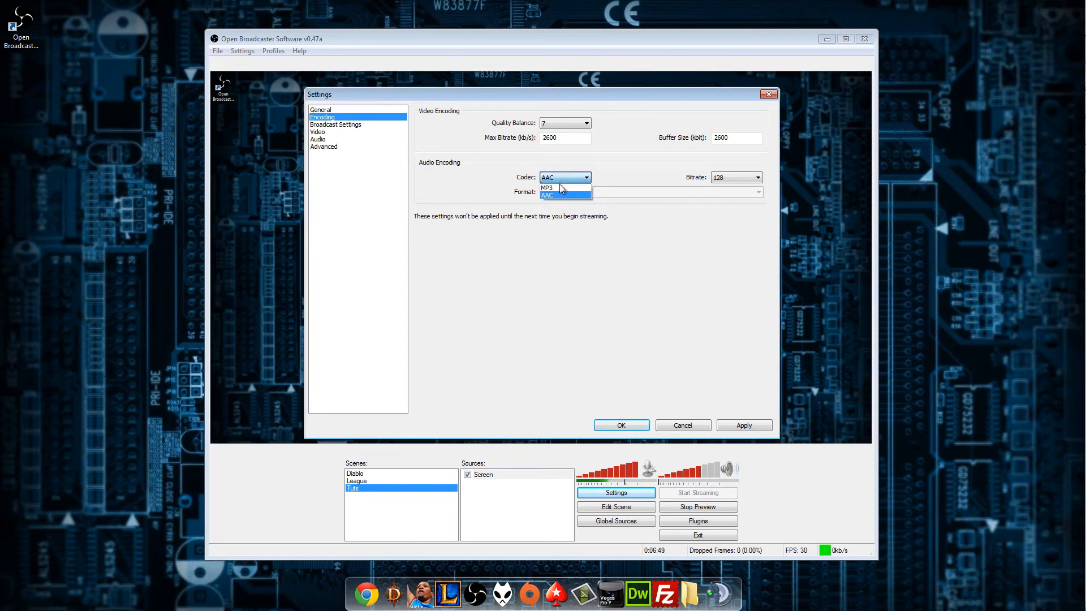
{"action": "left_click", "coordinate": [561, 187]}
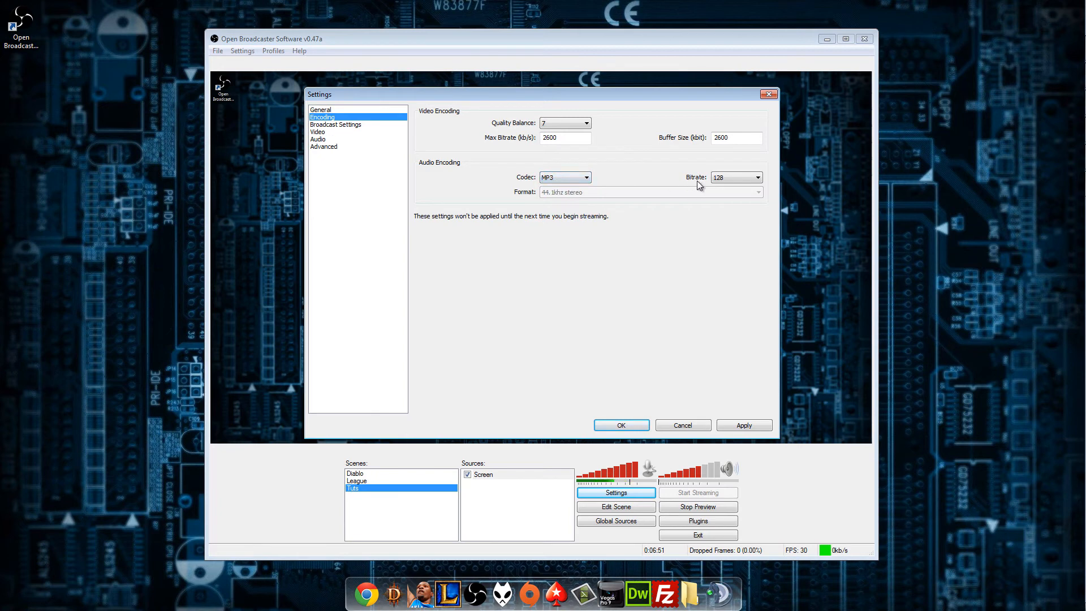
{"action": "left_click", "coordinate": [734, 177]}
{"action": "left_click", "coordinate": [743, 180]}
Step: Set the audio encoding codec to AAC with a bitrate of 128
{"action": "left_click", "coordinate": [571, 178]}
{"action": "left_click", "coordinate": [562, 195]}
{"action": "left_click", "coordinate": [730, 178]}
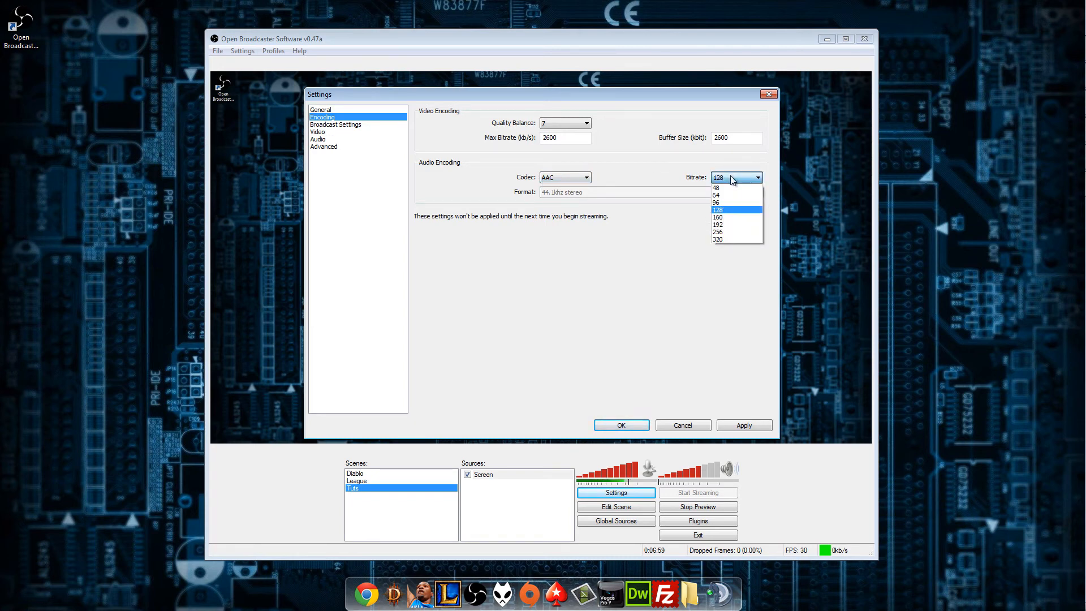
{"action": "left_click", "coordinate": [730, 178]}
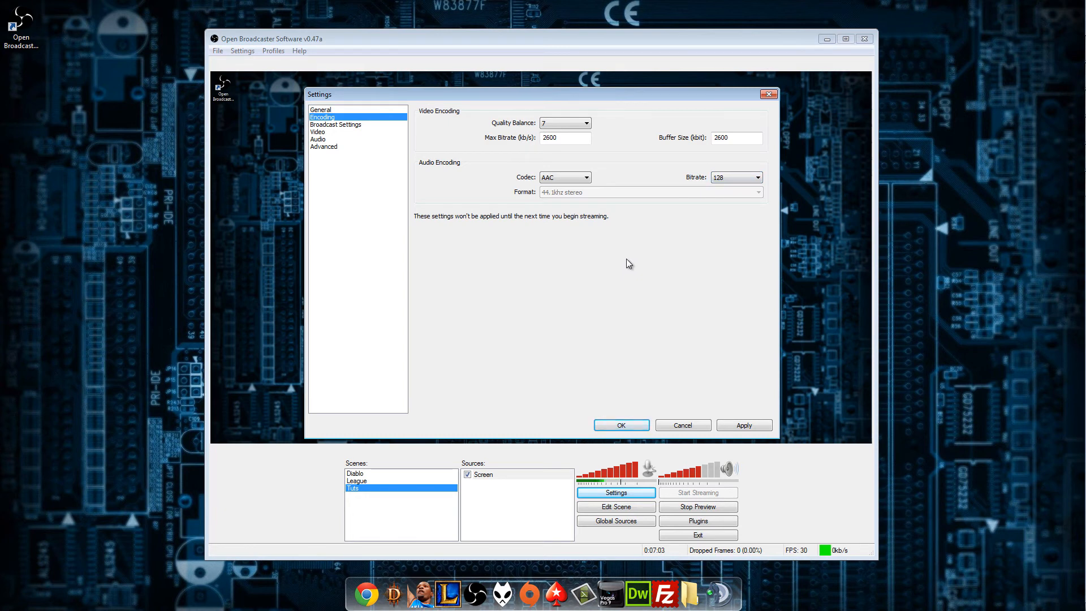
{"action": "left_click", "coordinate": [729, 178]}
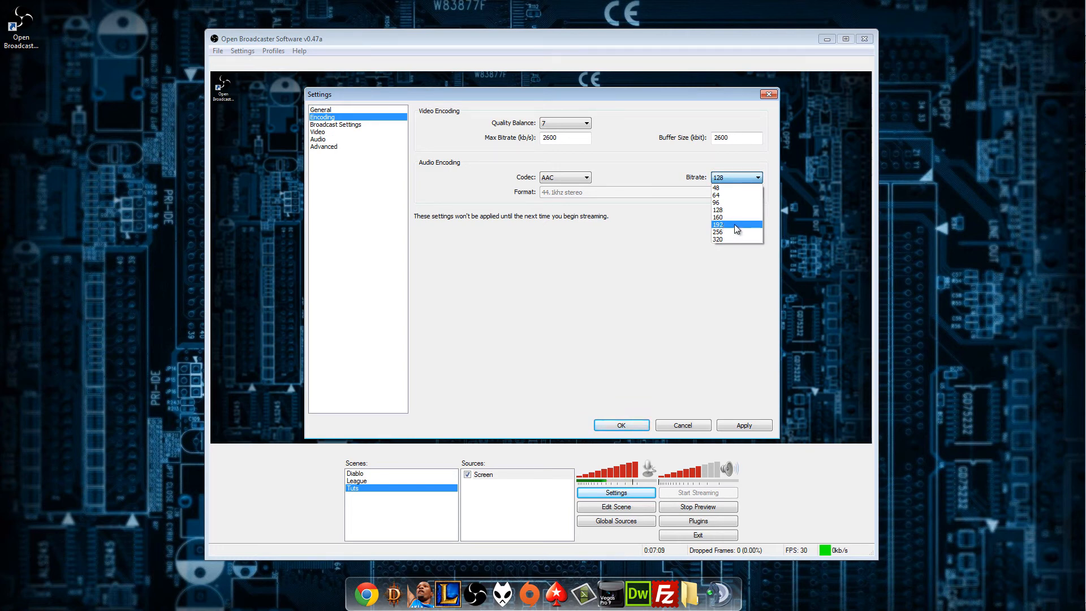
{"action": "left_click", "coordinate": [703, 238]}
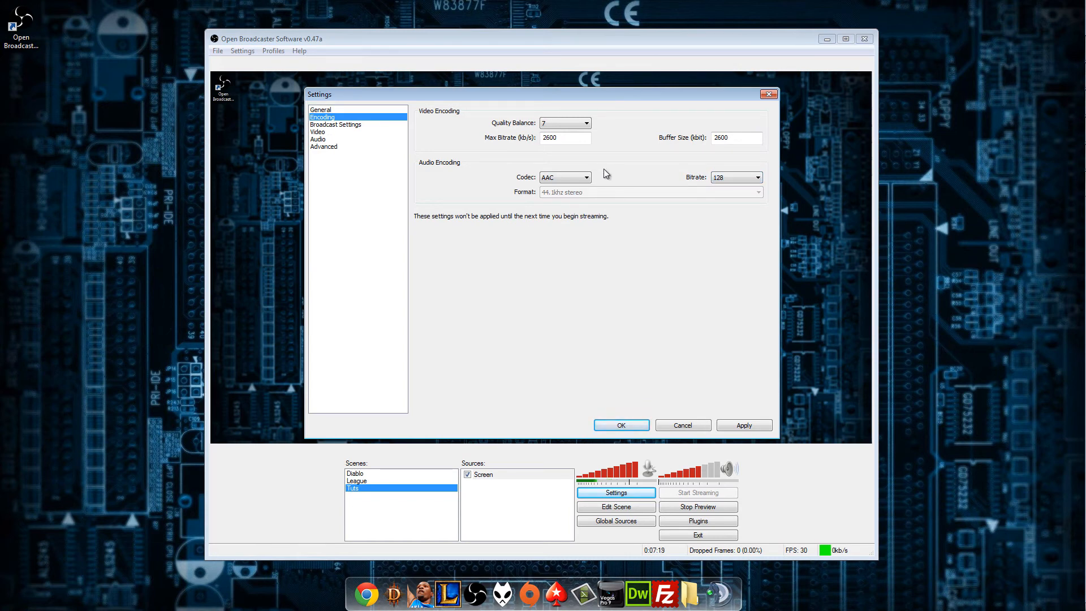
{"action": "double_click", "coordinate": [566, 138]}
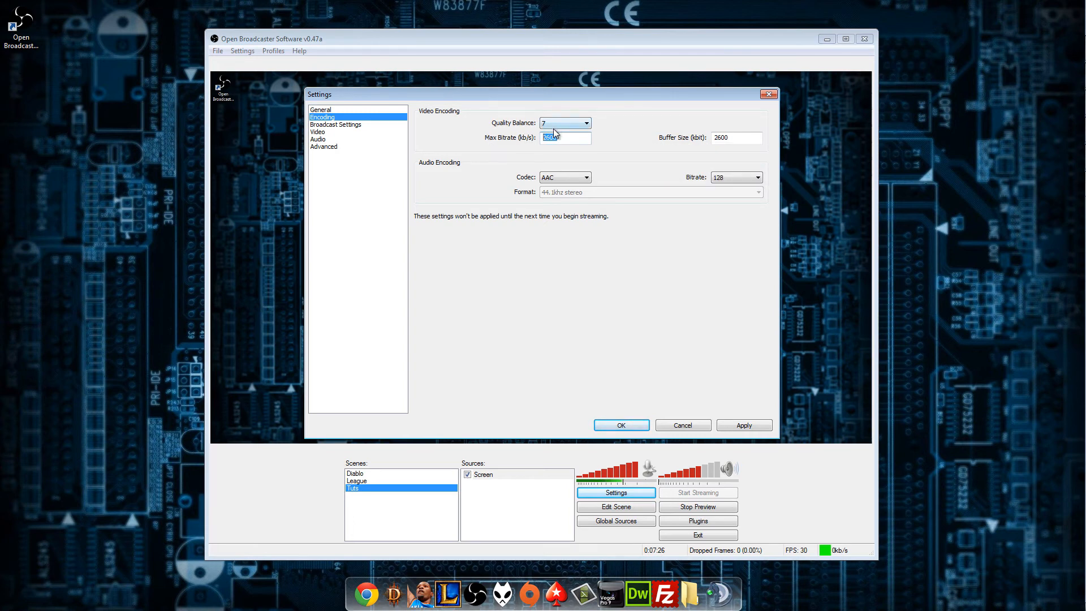
{"action": "left_click", "coordinate": [736, 177]}
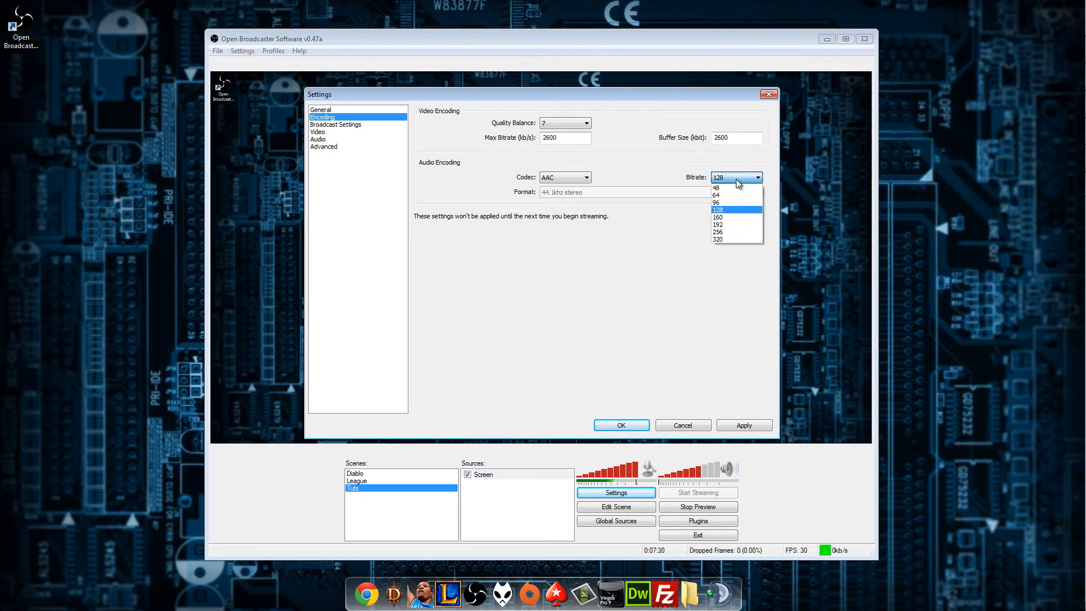
{"action": "left_click", "coordinate": [732, 209]}
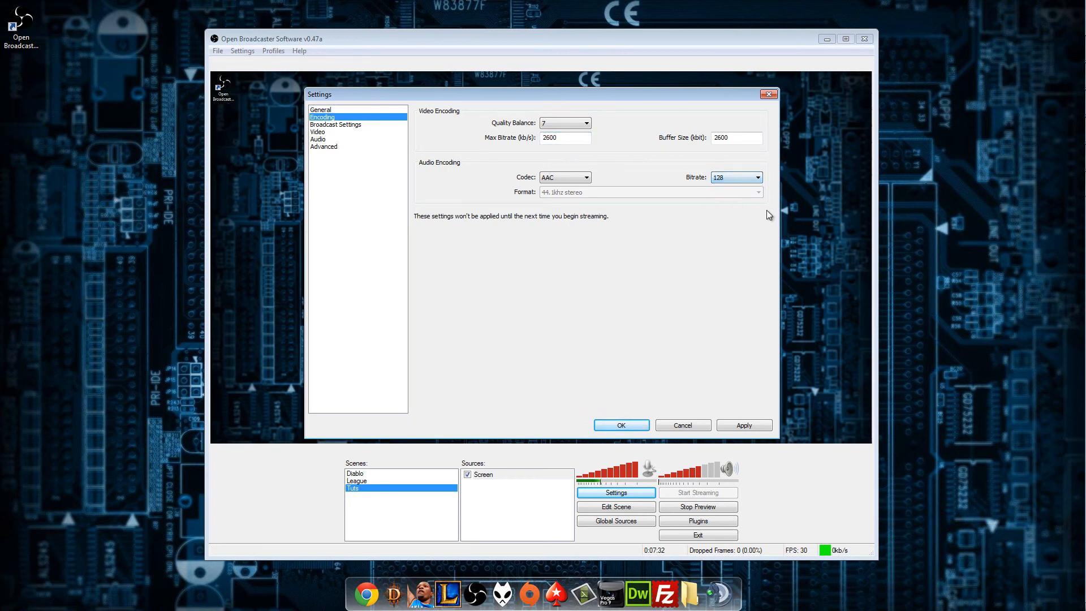
{"action": "left_click", "coordinate": [575, 138]}
Step: In the broadcast settings, choose Live Stream mode and the Twitch / Justin.tv streaming service
{"action": "left_click", "coordinate": [361, 124]}
{"action": "left_click", "coordinate": [535, 344]}
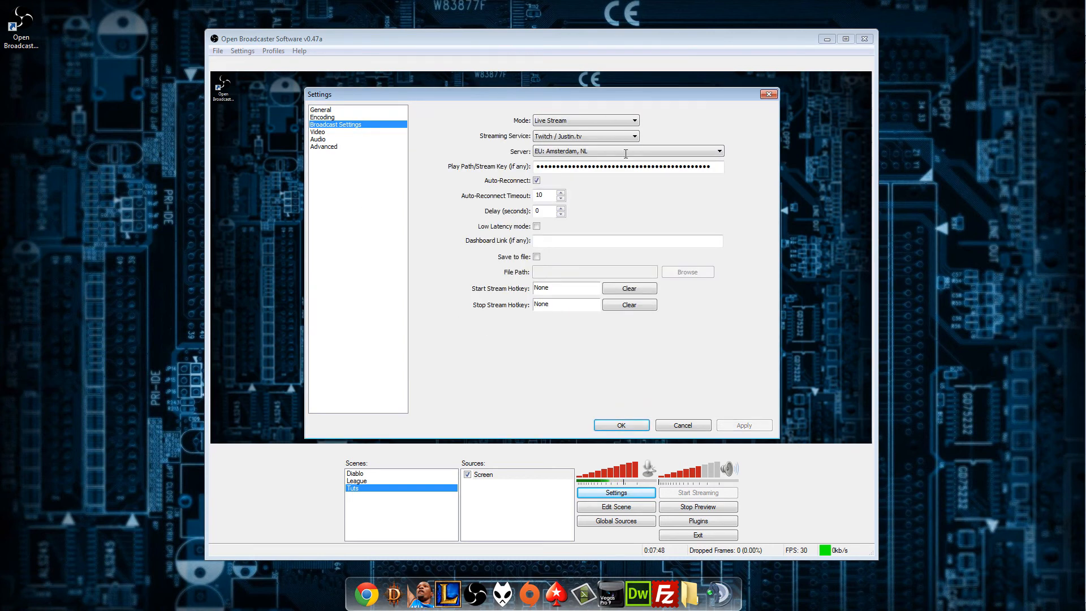
{"action": "left_click", "coordinate": [620, 121]}
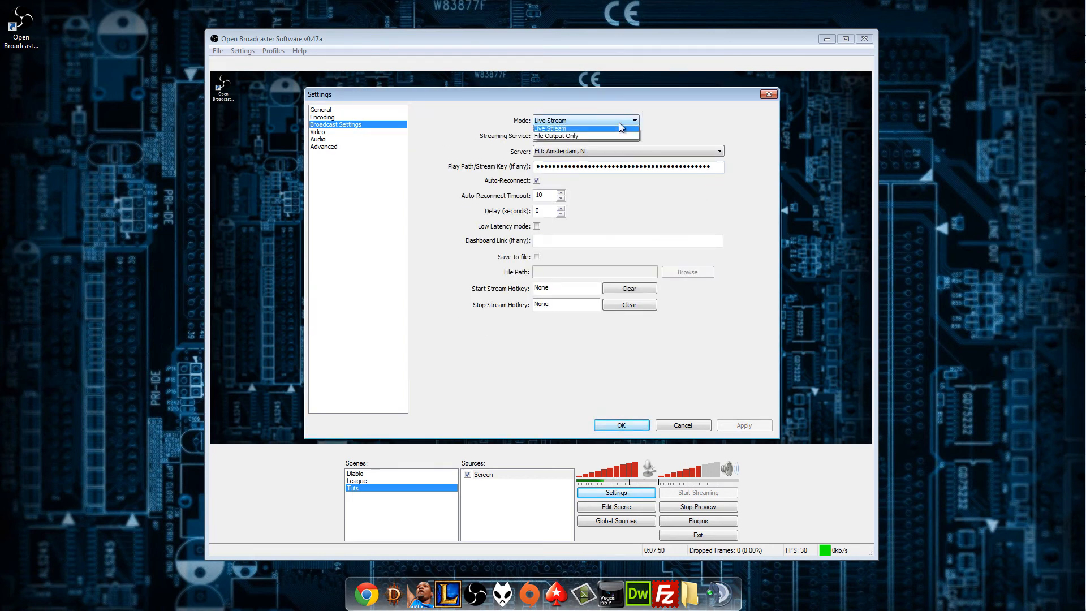
{"action": "left_click", "coordinate": [621, 122]}
{"action": "left_click", "coordinate": [620, 122]}
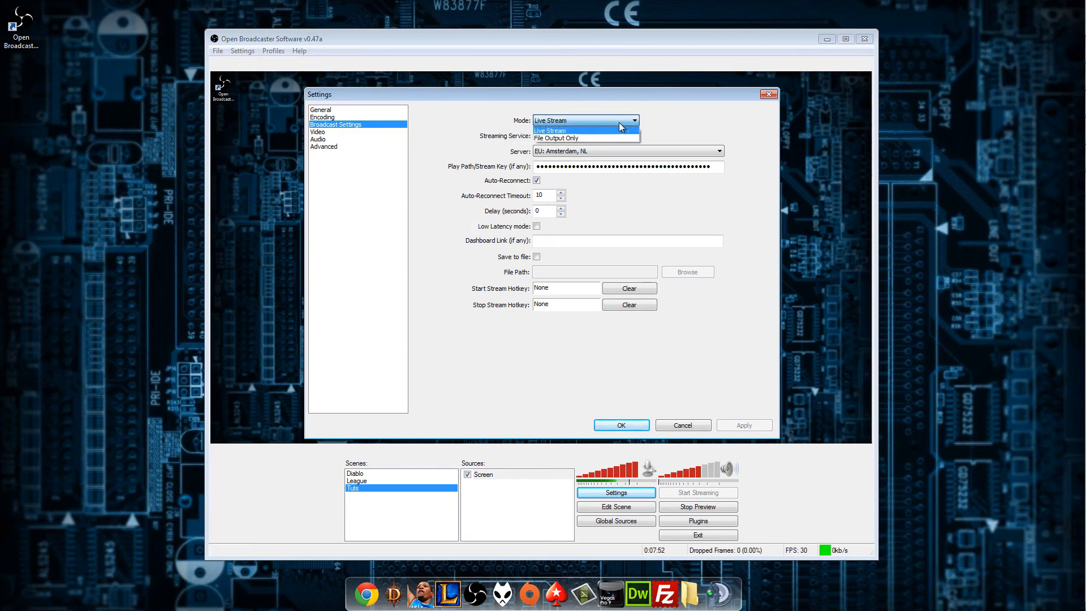
{"action": "left_click", "coordinate": [589, 132]}
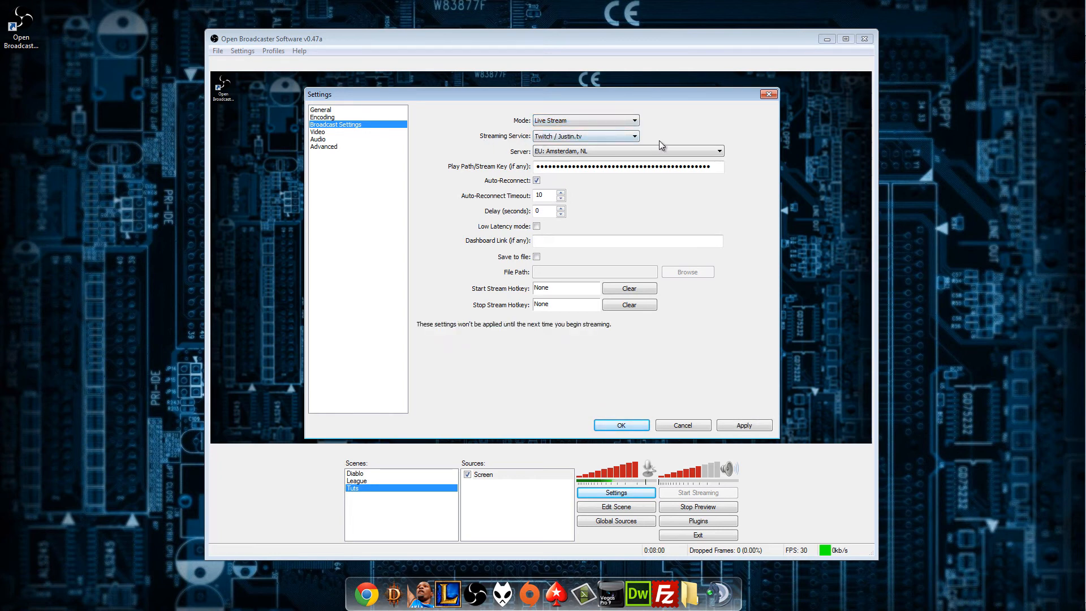
{"action": "left_click", "coordinate": [606, 137]}
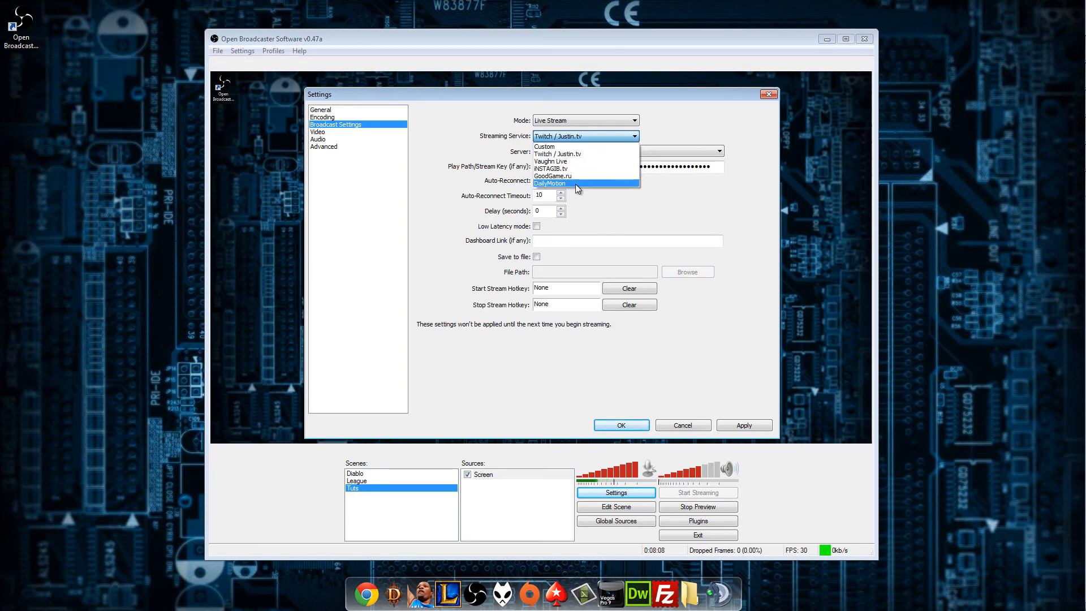
{"action": "left_click", "coordinate": [583, 154]}
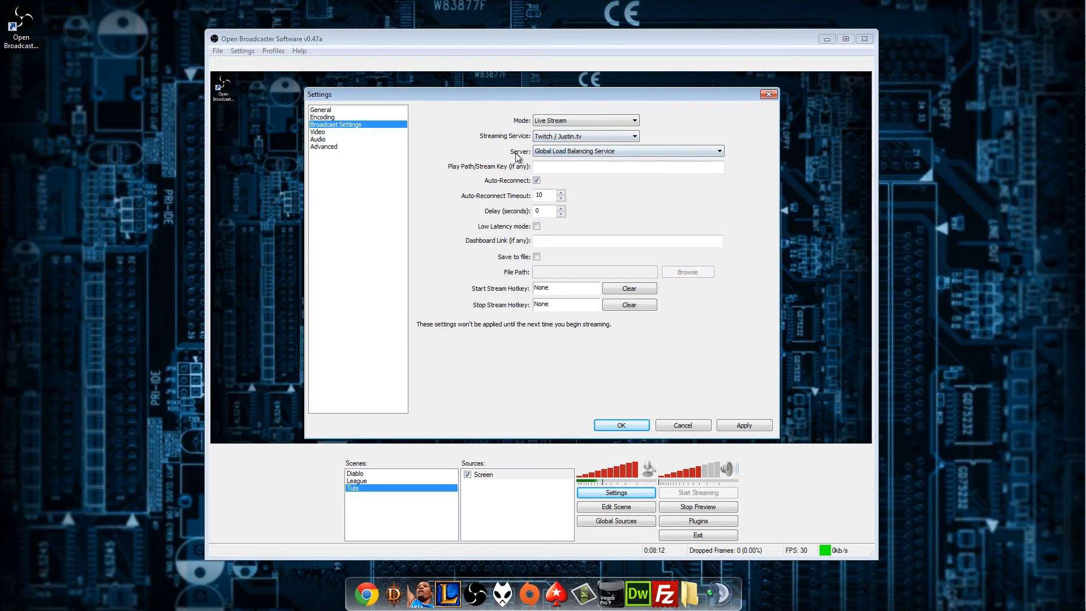
Step: Set the streaming server to EU: Amsterdam, NL and place the cursor in the empty stream key field
{"action": "left_click", "coordinate": [565, 152]}
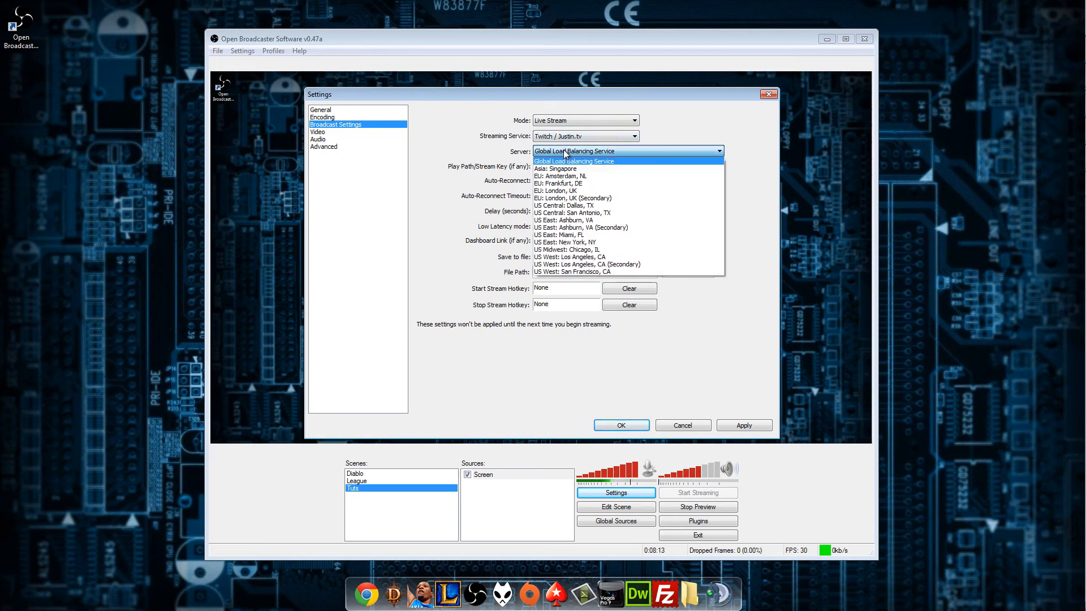
{"action": "left_click", "coordinate": [630, 176]}
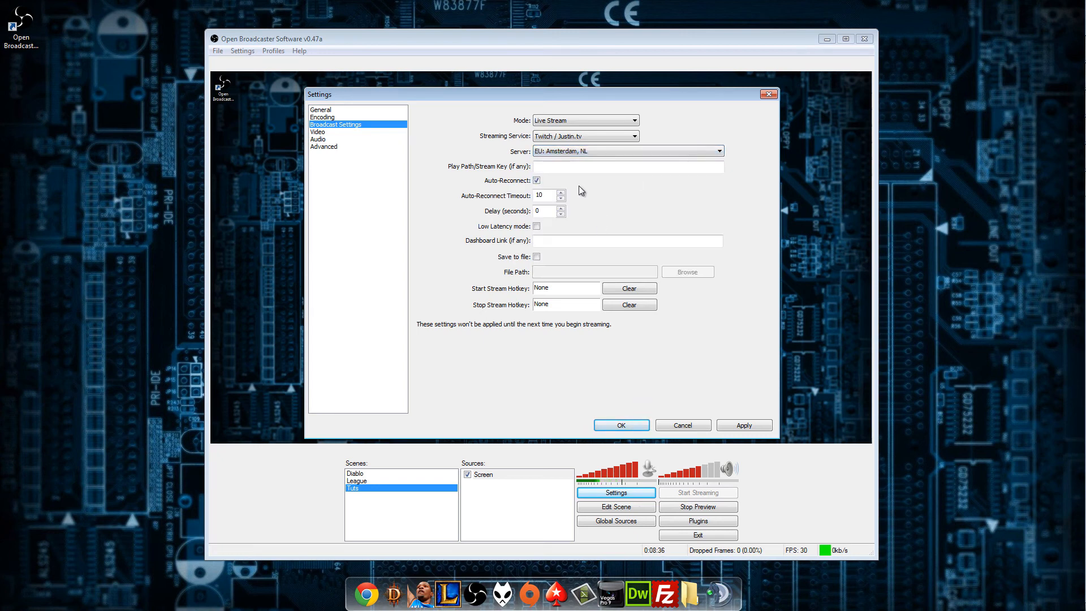
{"action": "left_click", "coordinate": [566, 167]}
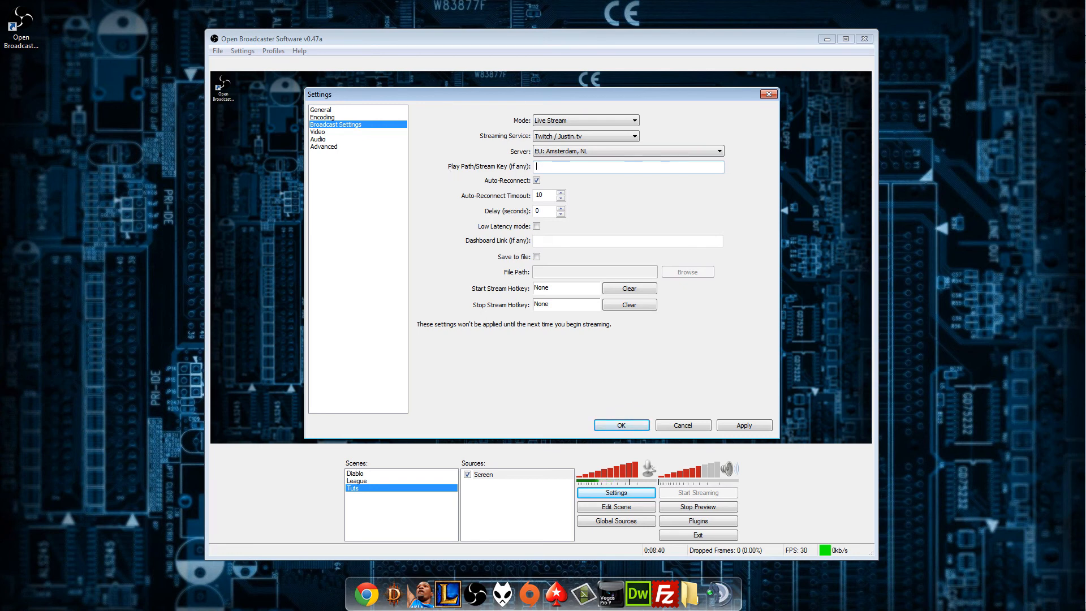
Step: Switch to Chrome, maximize its window and open the Twitch home page from the most visited sites
{"action": "left_click", "coordinate": [369, 590]}
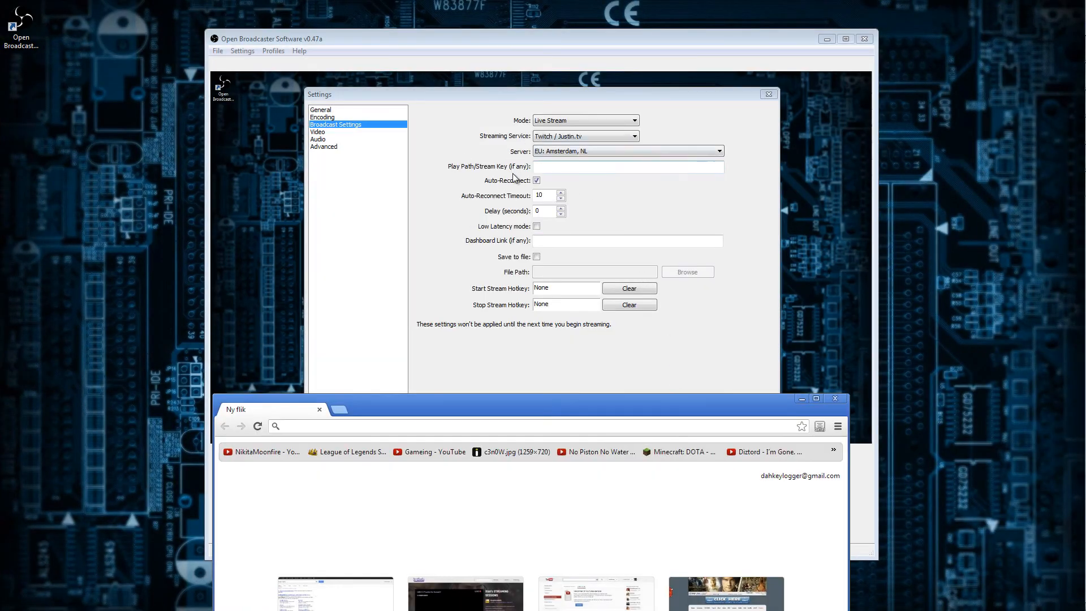
{"action": "left_click_drag", "start_coordinate": [525, 410], "coordinate": [453, 0]}
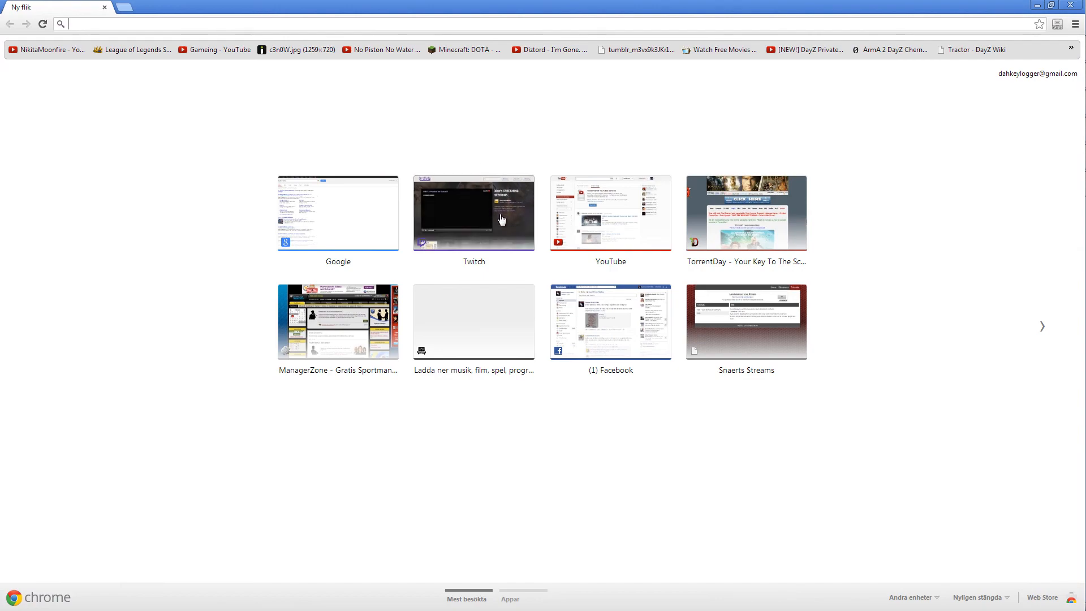
{"action": "left_click", "coordinate": [474, 216]}
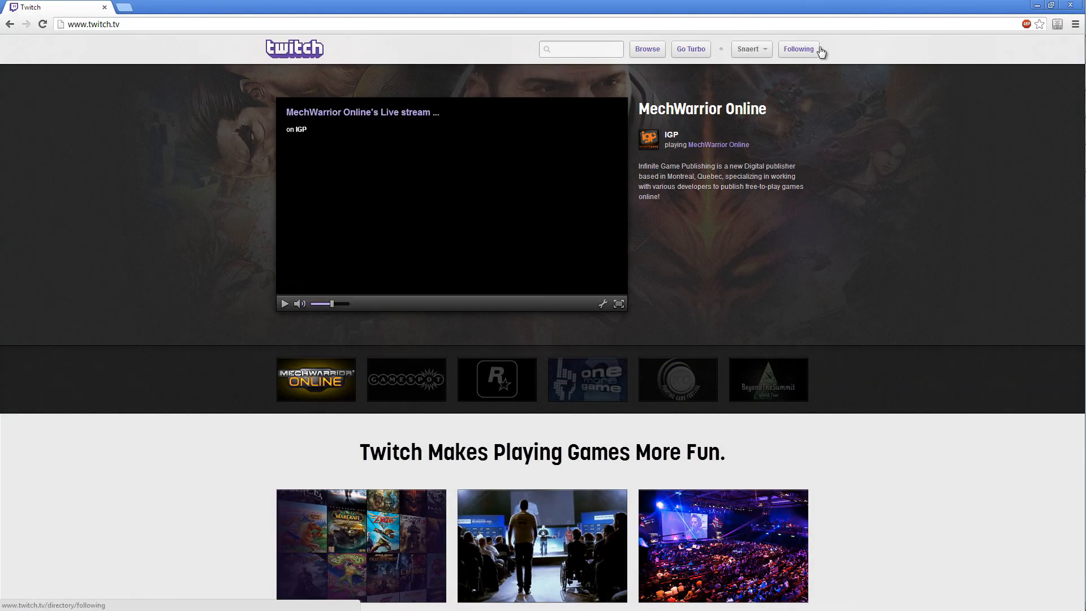
{"action": "left_click", "coordinate": [121, 26]}
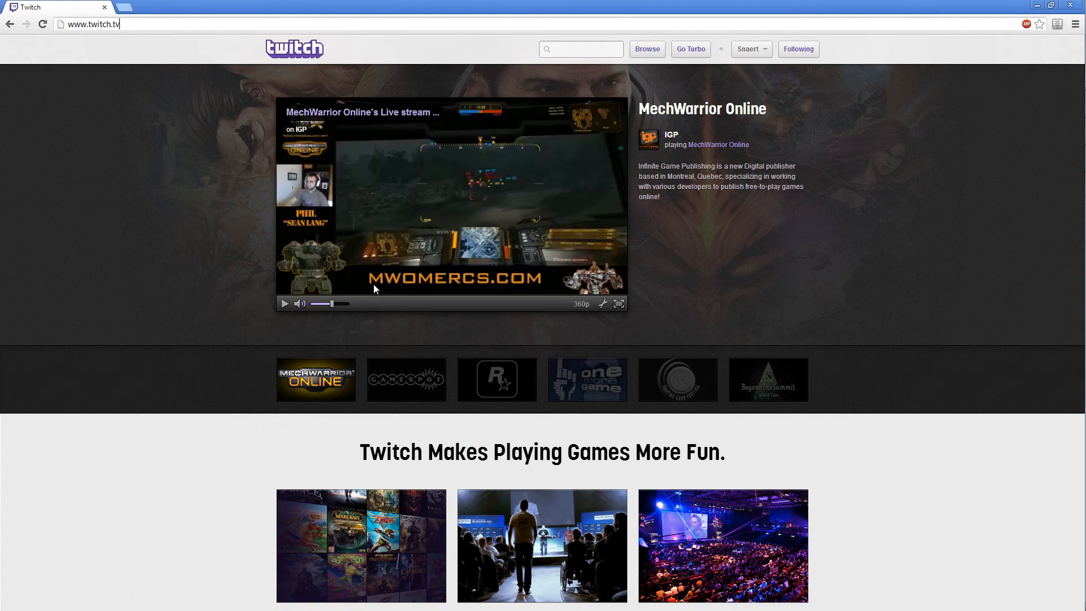
{"action": "left_click", "coordinate": [284, 303]}
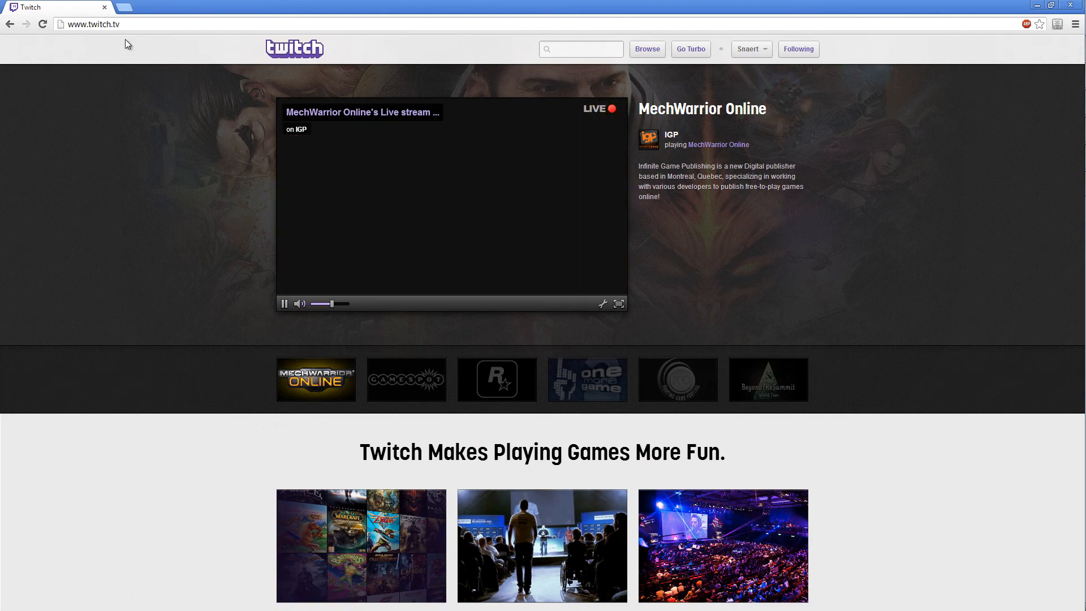
{"action": "left_click", "coordinate": [123, 24]}
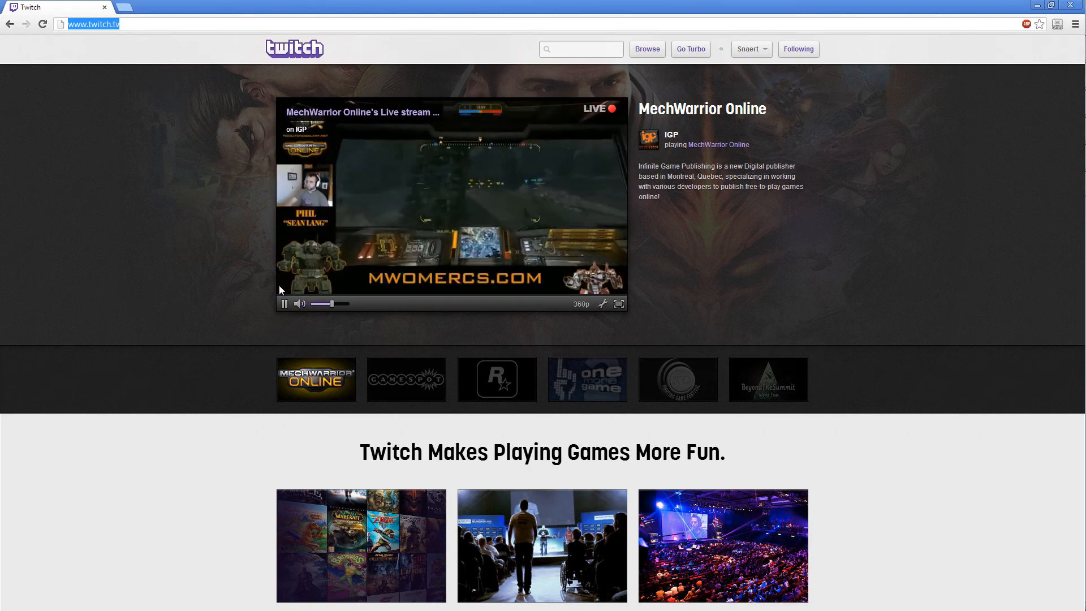
{"action": "left_click", "coordinate": [284, 304]}
{"action": "left_click", "coordinate": [120, 25]}
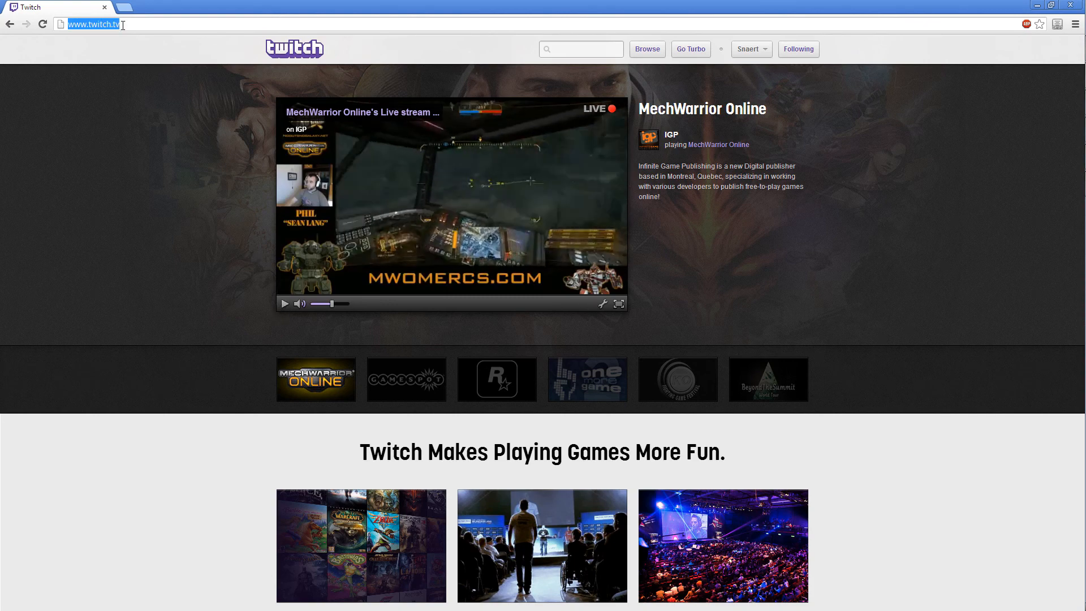
{"action": "left_click", "coordinate": [121, 25]}
{"action": "type", "text": "/b"}
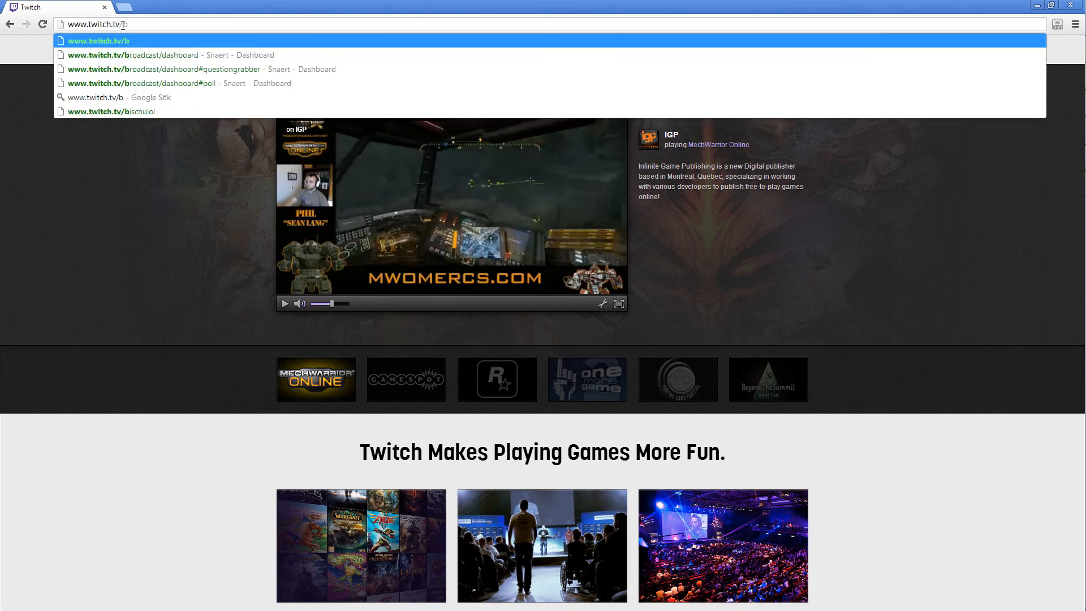
{"action": "type", "text": "roadcast"}
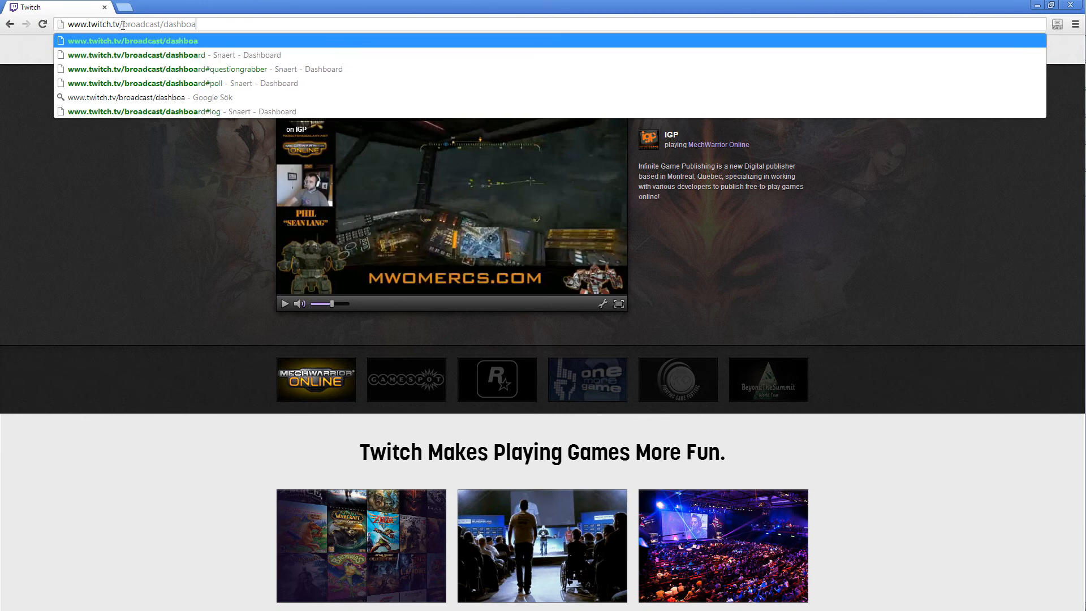
{"action": "key", "text": "Return"}
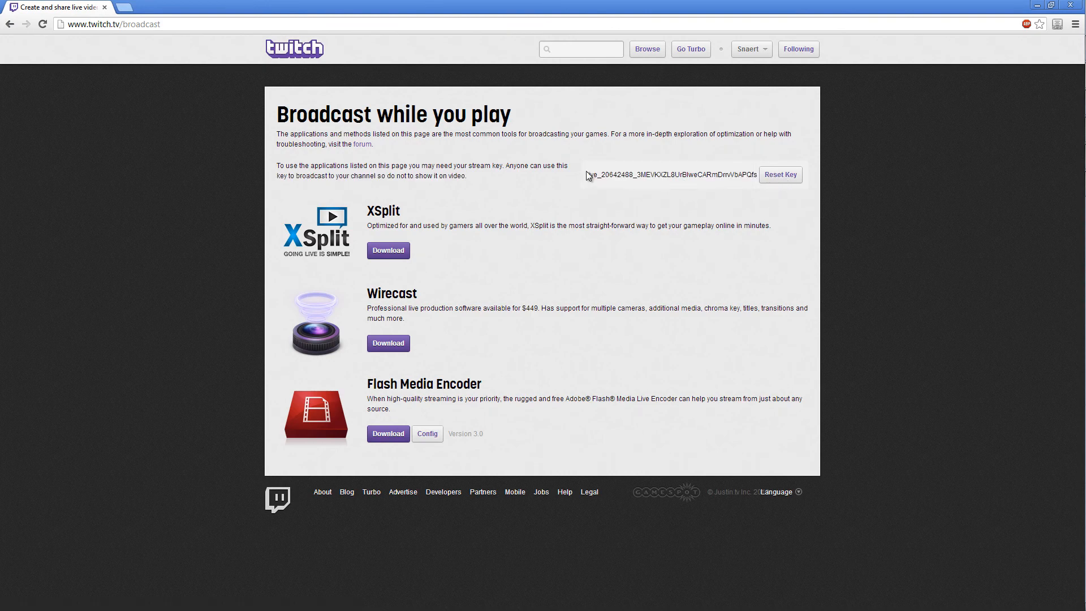
Step: Copy the stream key from the Twitch broadcast page and paste it into the Play Path/Stream Key field in Open Broadcaster Software
{"action": "left_click_drag", "start_coordinate": [588, 176], "coordinate": [758, 176]}
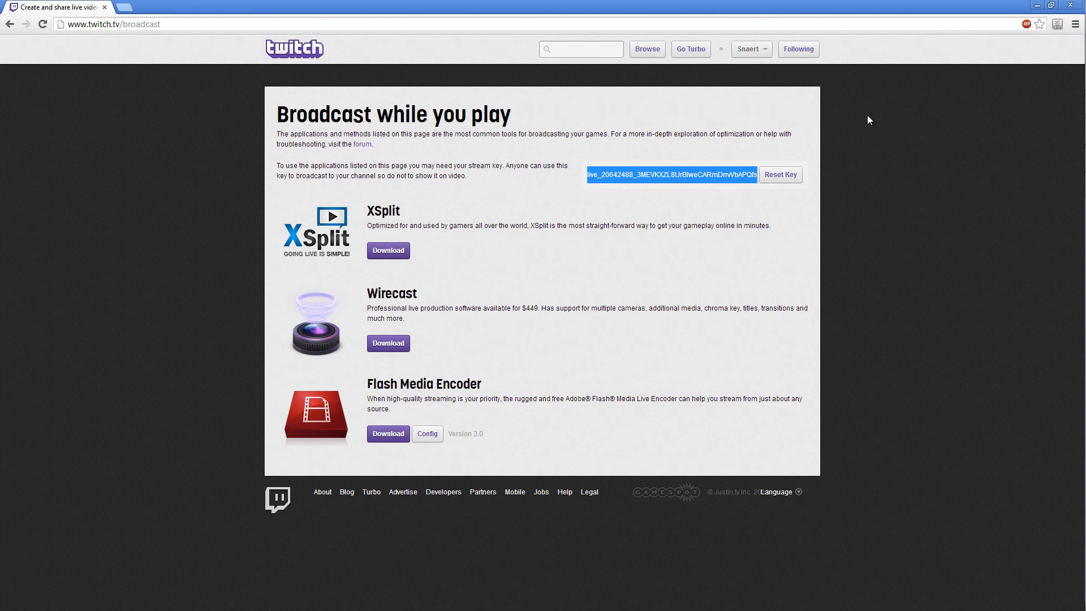
{"action": "left_click", "coordinate": [1036, 5]}
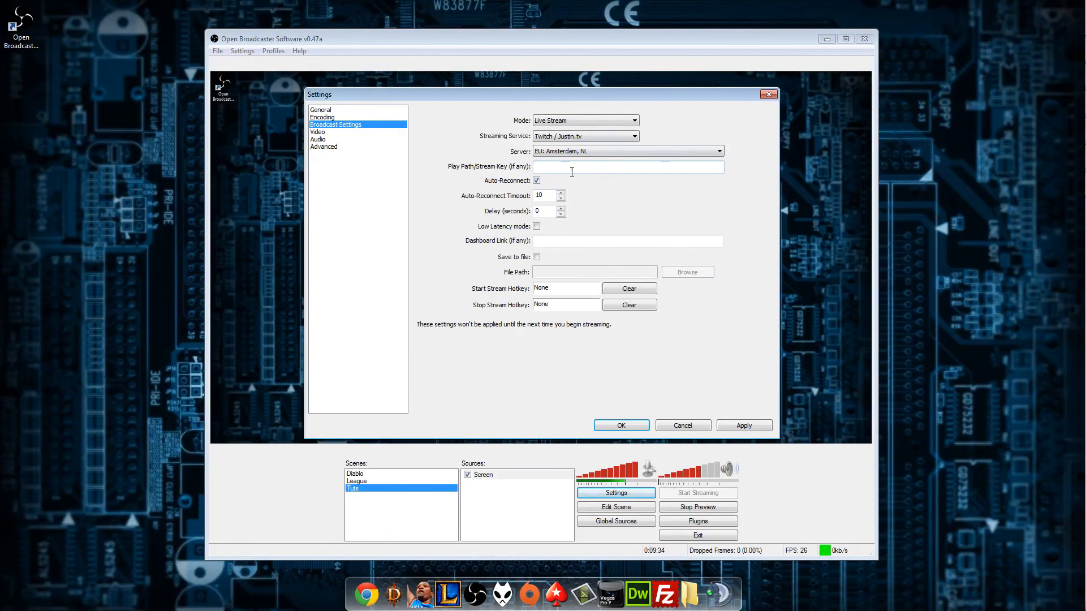
{"action": "left_click", "coordinate": [572, 168]}
{"action": "key", "text": "ctrl+v"}
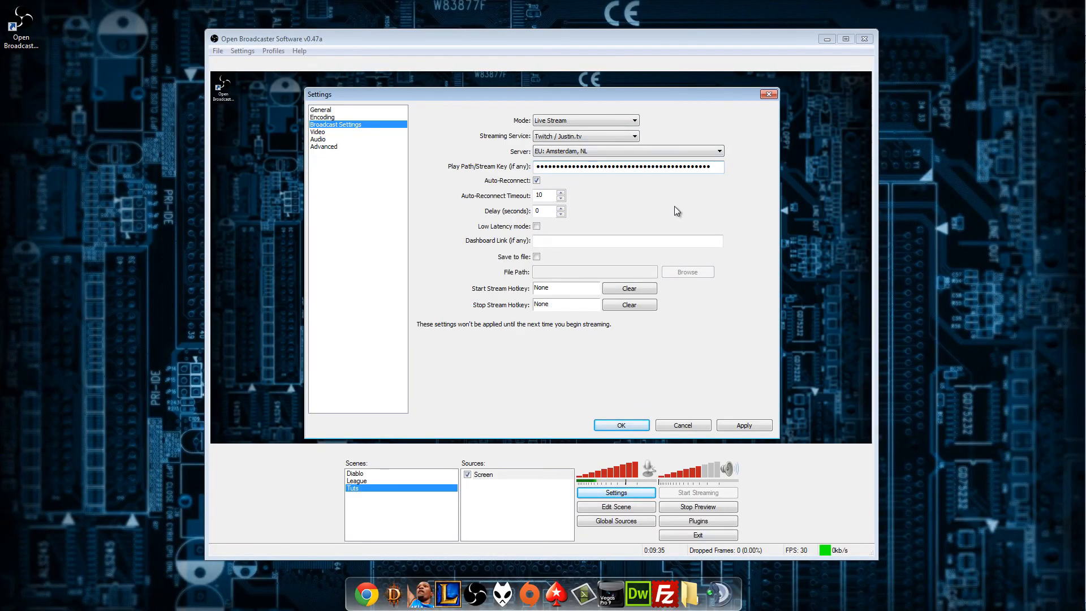
Step: Check the auto-reconnect timeout and the stream delay in the broadcast settings
{"action": "double_click", "coordinate": [549, 196]}
{"action": "left_click", "coordinate": [550, 214]}
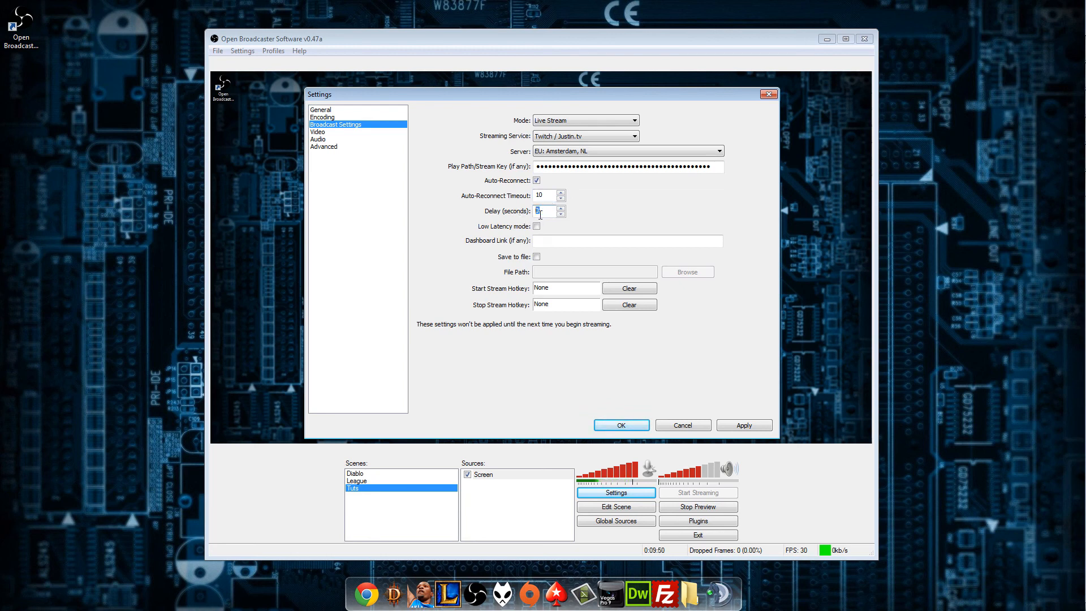
{"action": "left_click", "coordinate": [550, 215]}
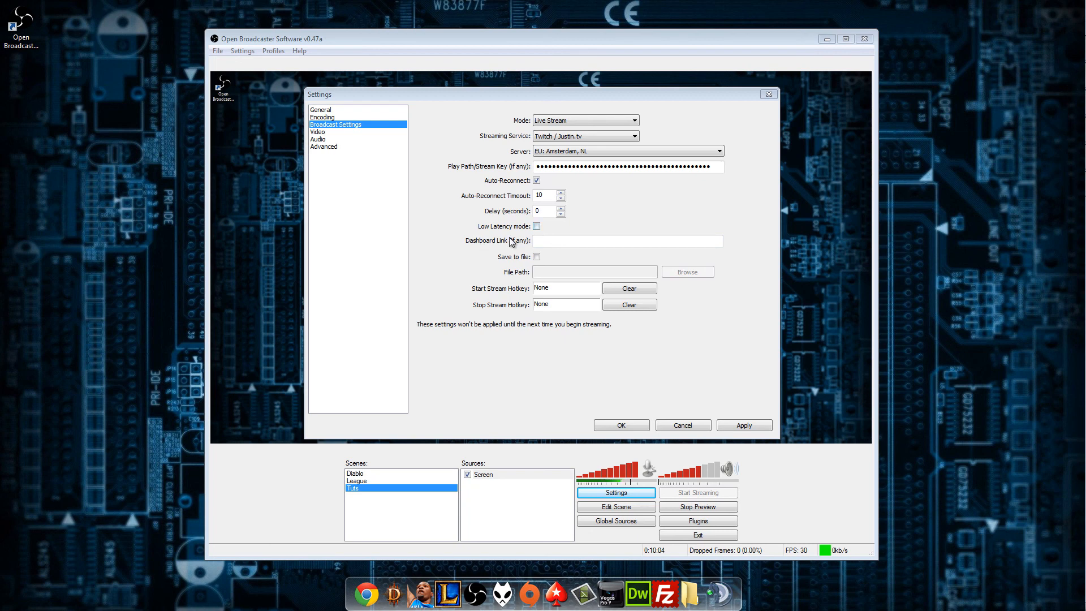
Step: Switch back to the Twitch page in Chrome and open the account's Broadcaster Dashboard
{"action": "left_click", "coordinate": [569, 240]}
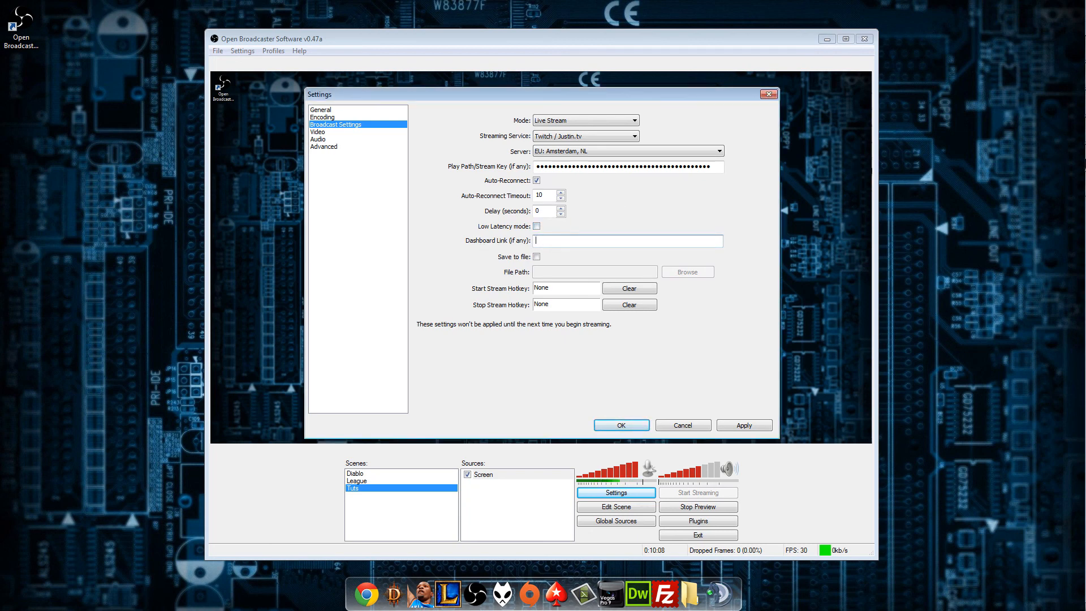
{"action": "left_click", "coordinate": [1070, 75]}
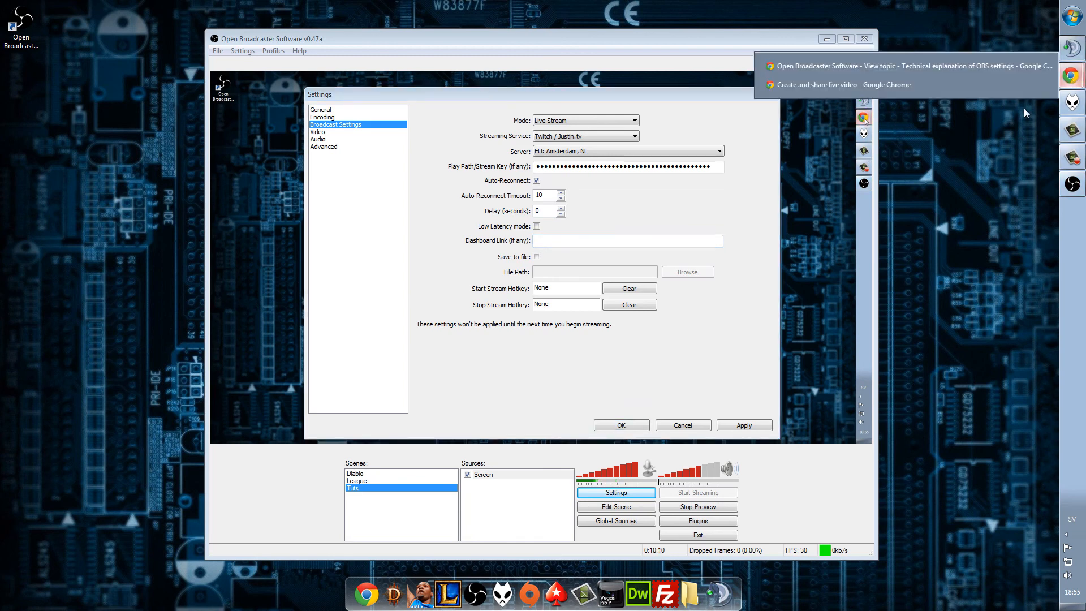
{"action": "left_click", "coordinate": [868, 83]}
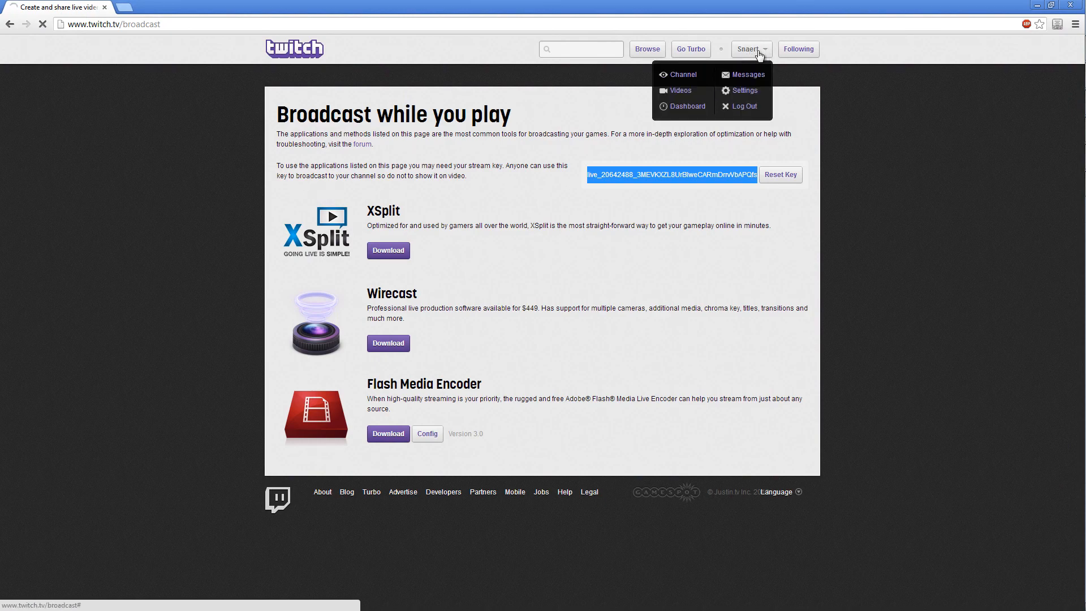
{"action": "left_click", "coordinate": [760, 54]}
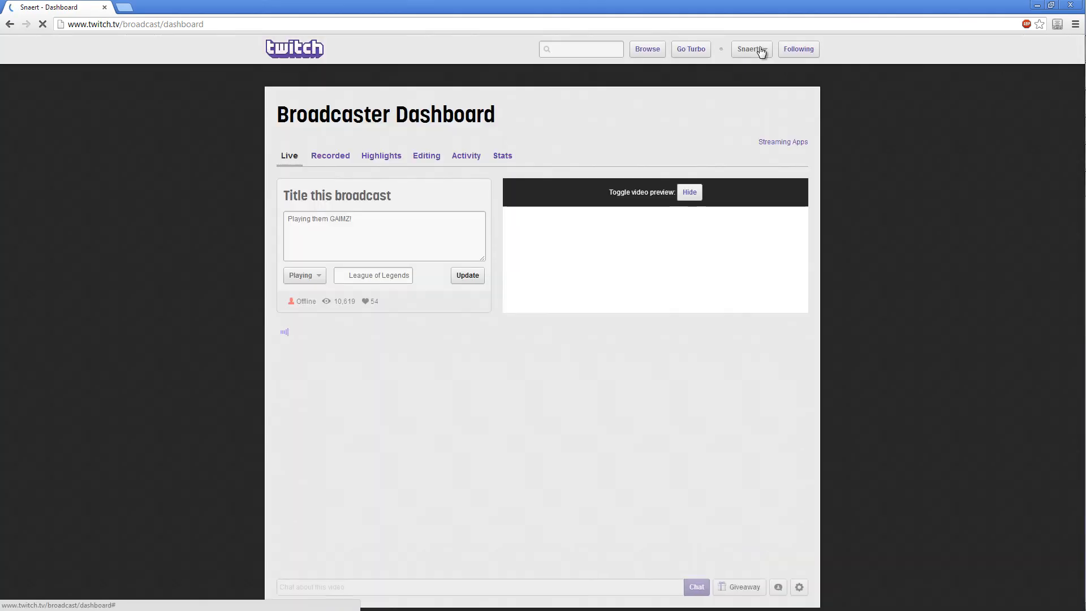
{"action": "mouse_move", "coordinate": [730, 52]}
{"action": "left_click", "coordinate": [62, 23]}
{"action": "left_click", "coordinate": [203, 24]}
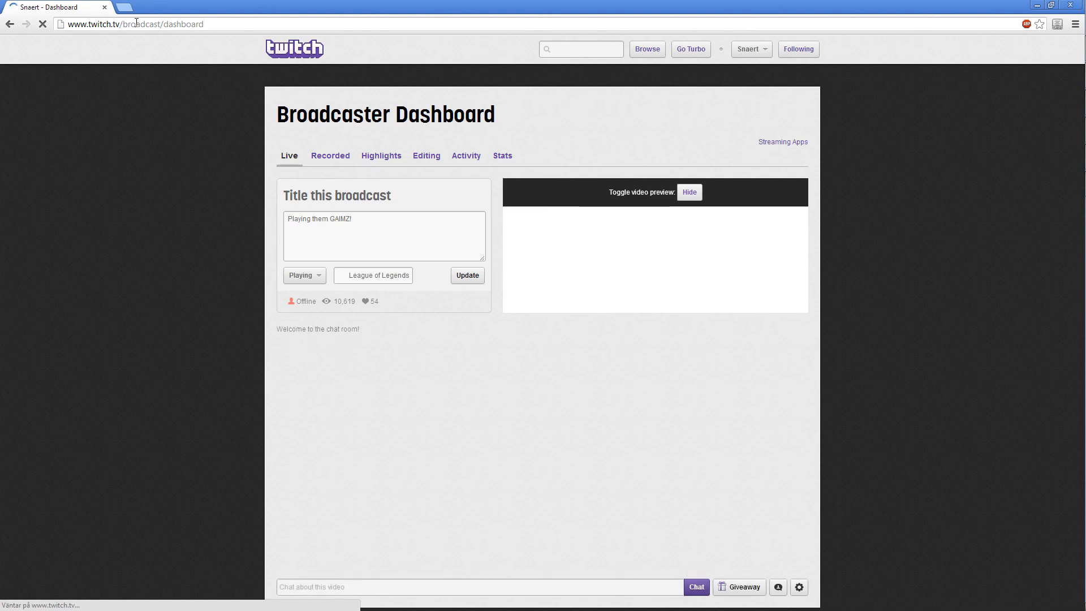
{"action": "left_click_drag", "start_coordinate": [279, 27], "coordinate": [39, 41]}
{"action": "key", "text": "ctrl+c"}
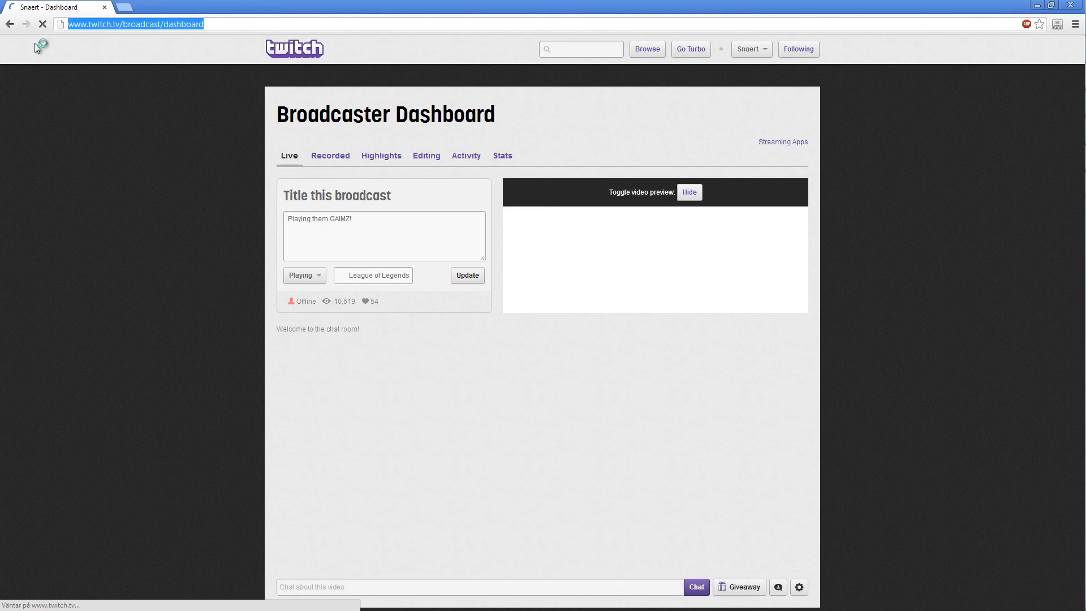
{"action": "left_click", "coordinate": [1037, 5]}
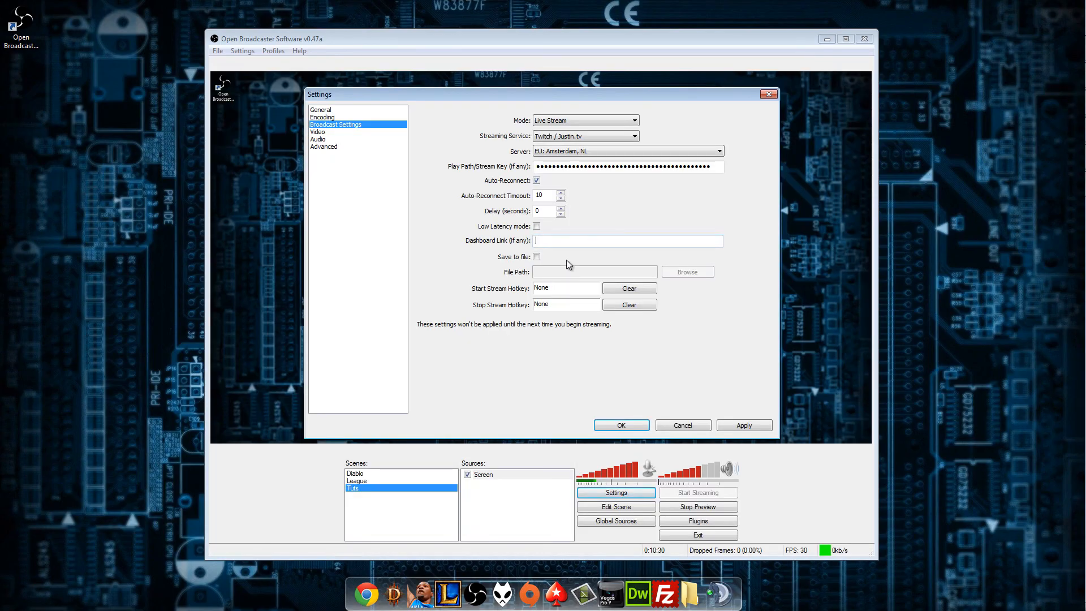
{"action": "key", "text": "ctrl+v"}
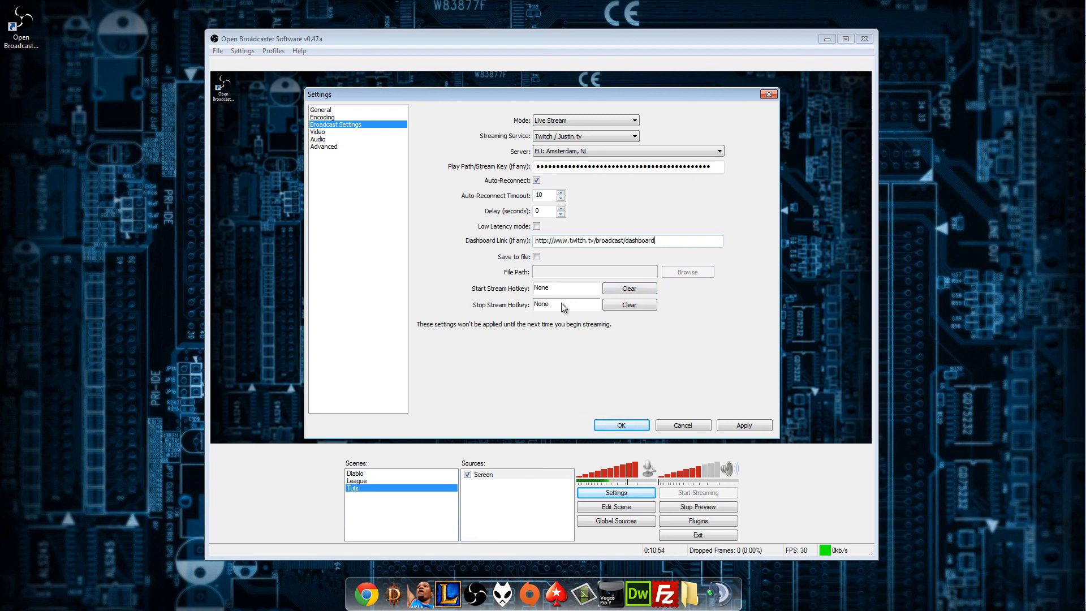
{"action": "left_click", "coordinate": [343, 133]}
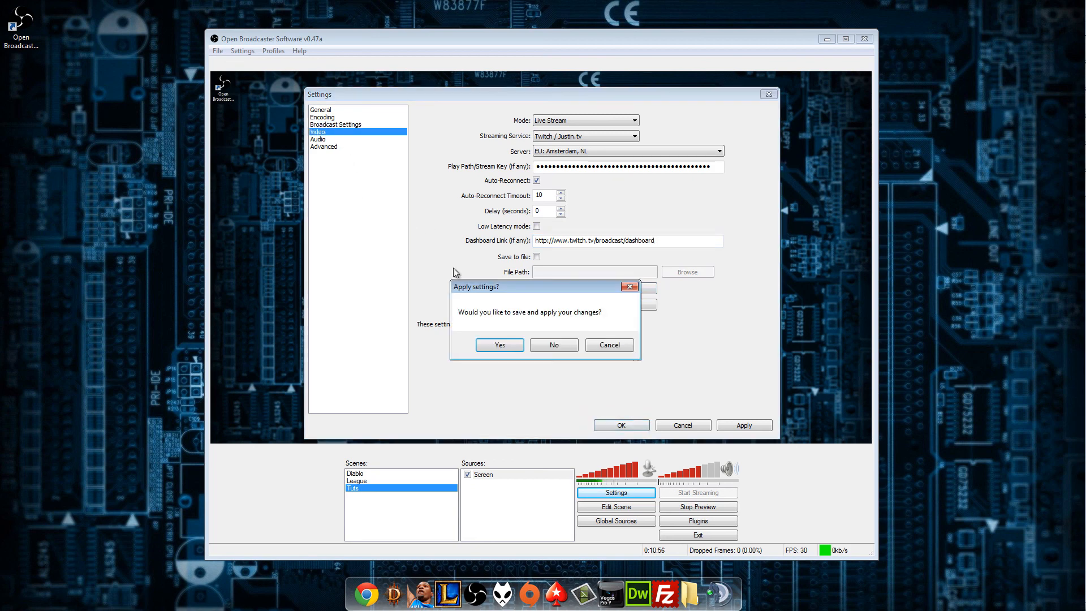
{"action": "left_click", "coordinate": [516, 347]}
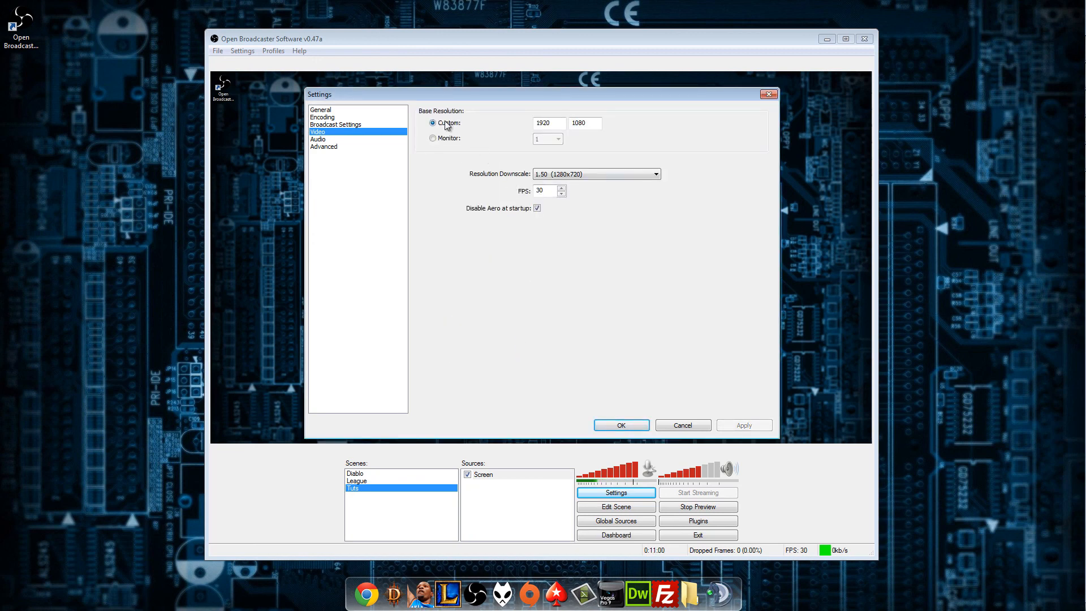
Step: Compare the Custom and Monitor base resolution options, choose Monitor and list the selectable monitors
{"action": "left_click", "coordinate": [434, 139]}
{"action": "left_click", "coordinate": [434, 123]}
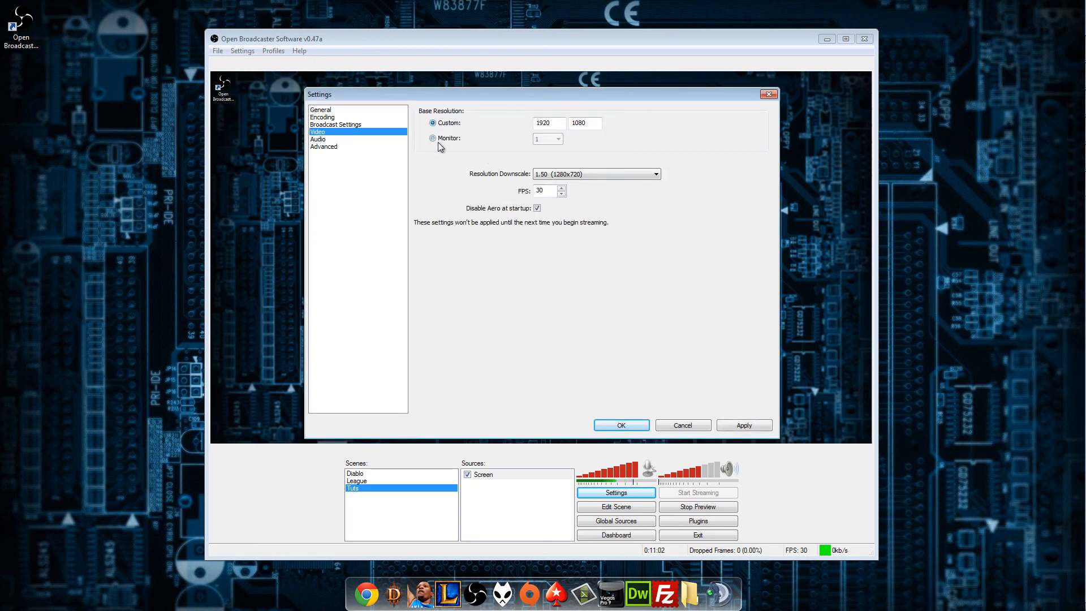
{"action": "left_click", "coordinate": [433, 139]}
{"action": "left_click", "coordinate": [434, 123]}
{"action": "left_click", "coordinate": [434, 139]}
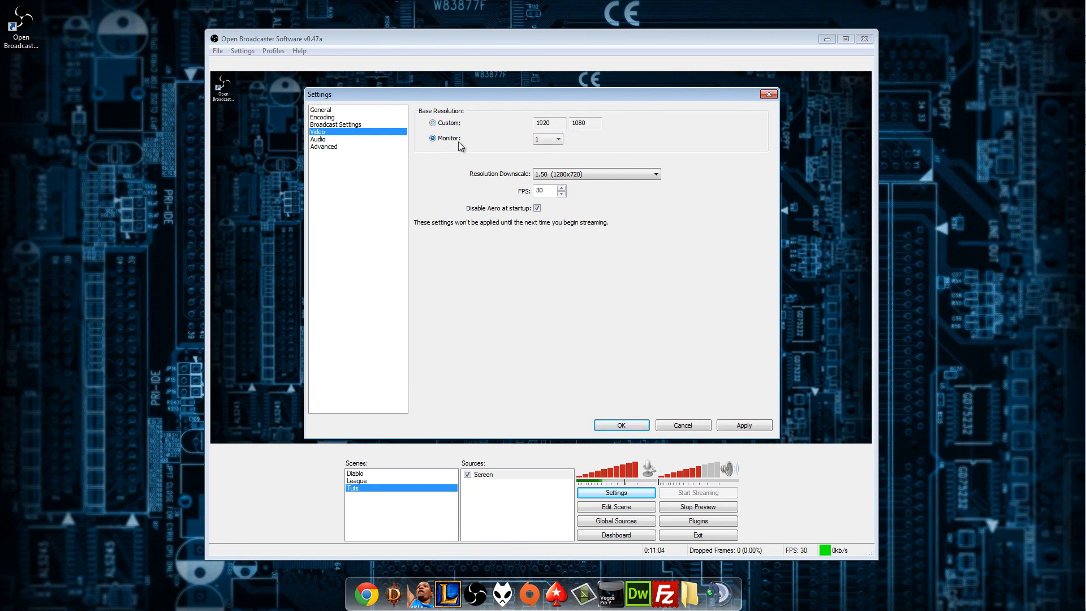
{"action": "left_click", "coordinate": [553, 141]}
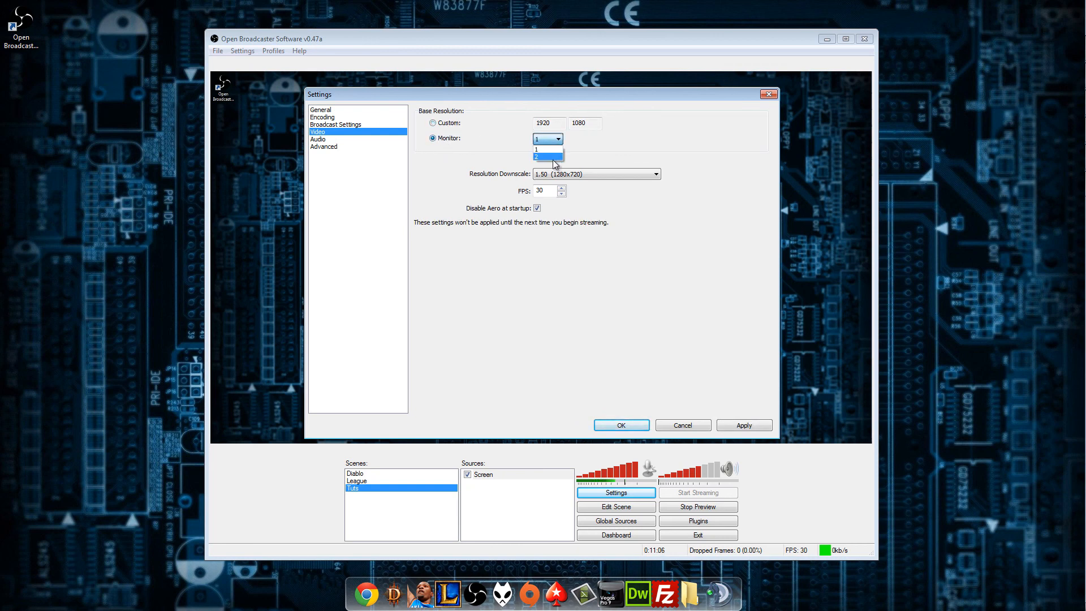